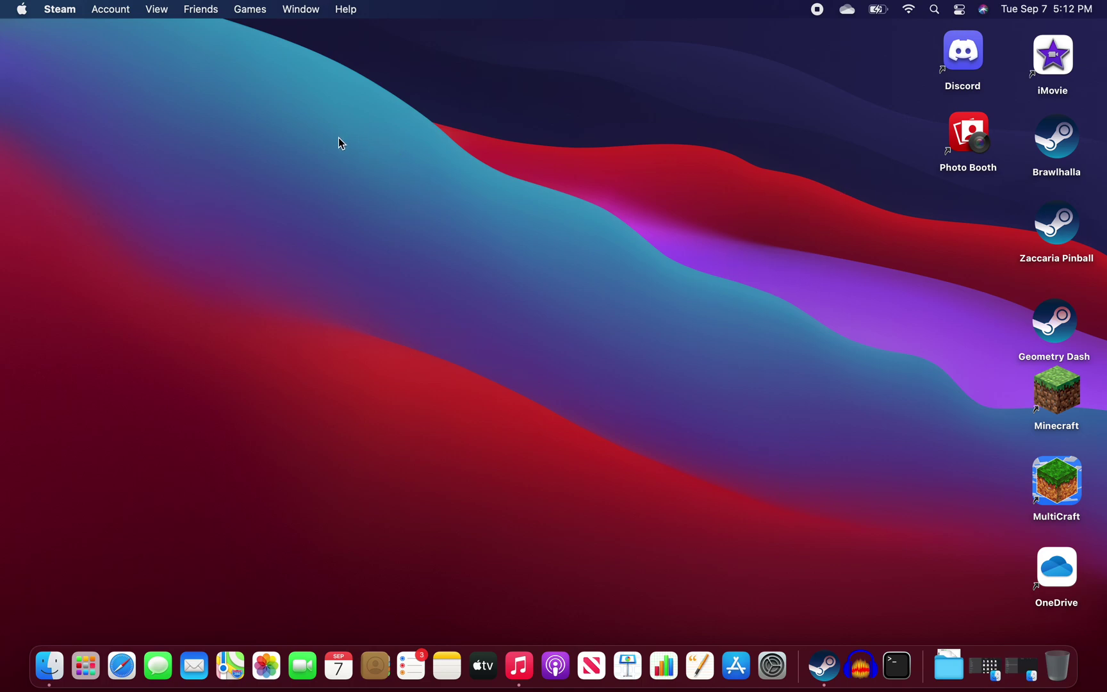
Open Safari and load the YouTube home page
left_click(327, 153)
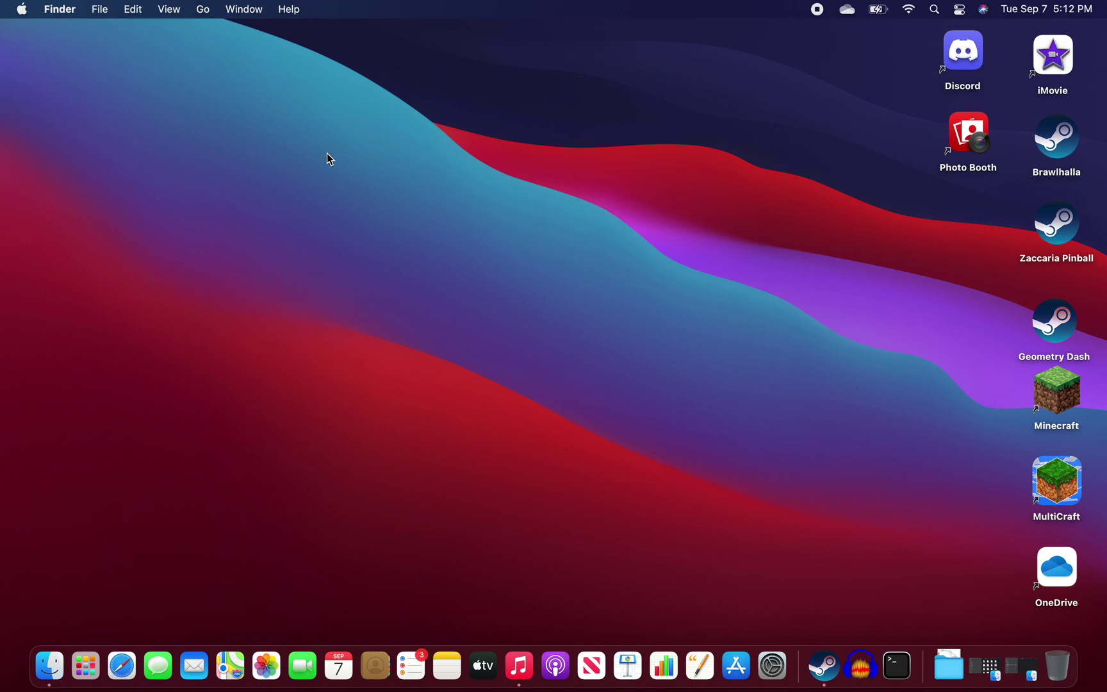
left_click(121, 667)
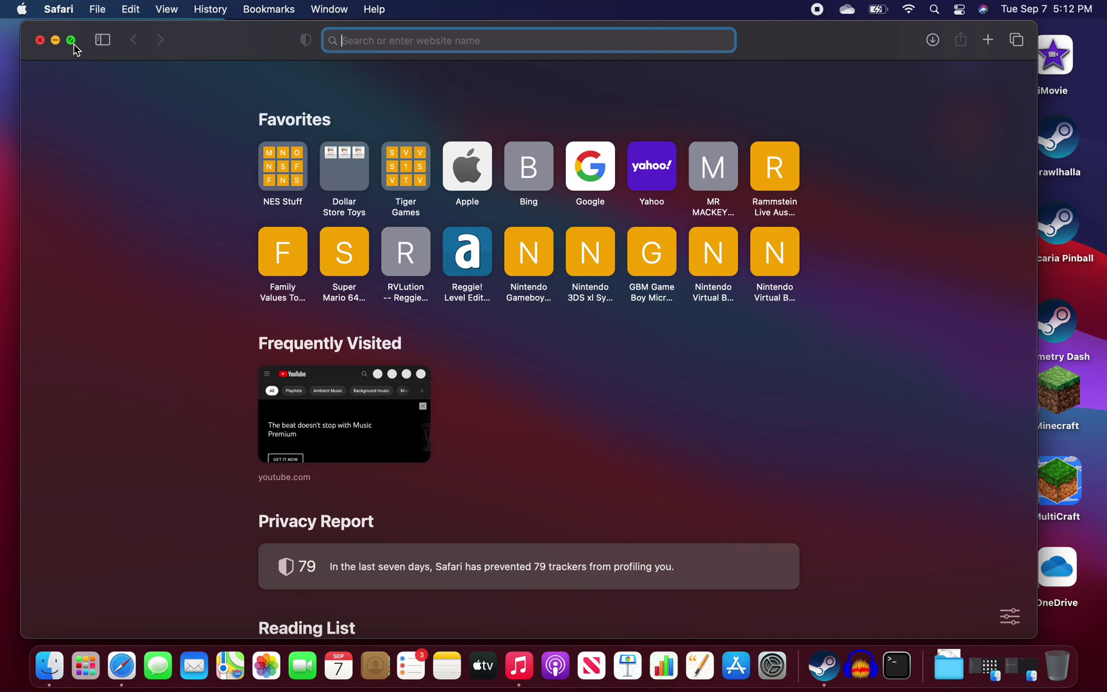
mouse_move(72, 43)
type("youtube.com")
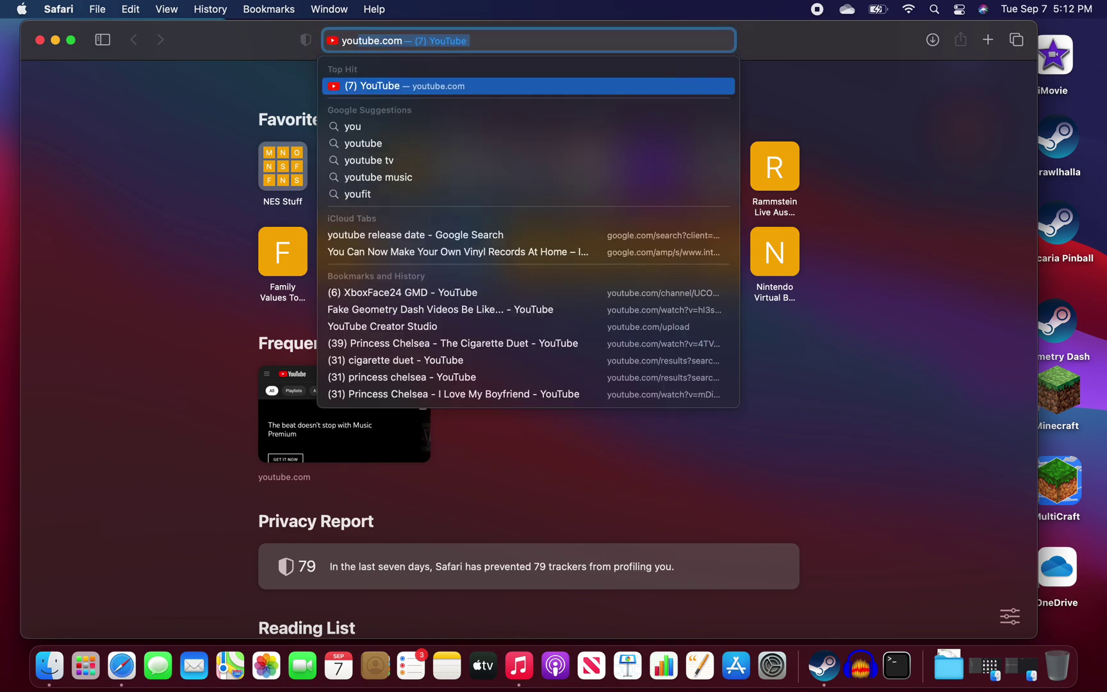
left_click(392, 86)
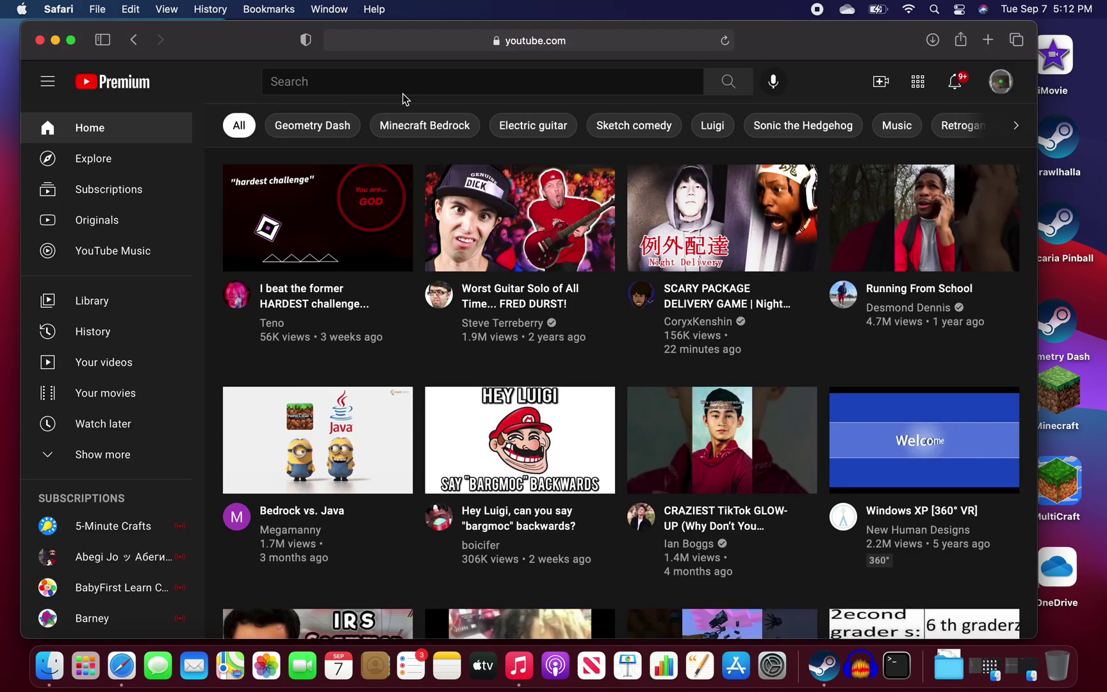
Search YouTube for freedom08 and open the FREEDOM08 VERIFIED video
left_click(397, 82)
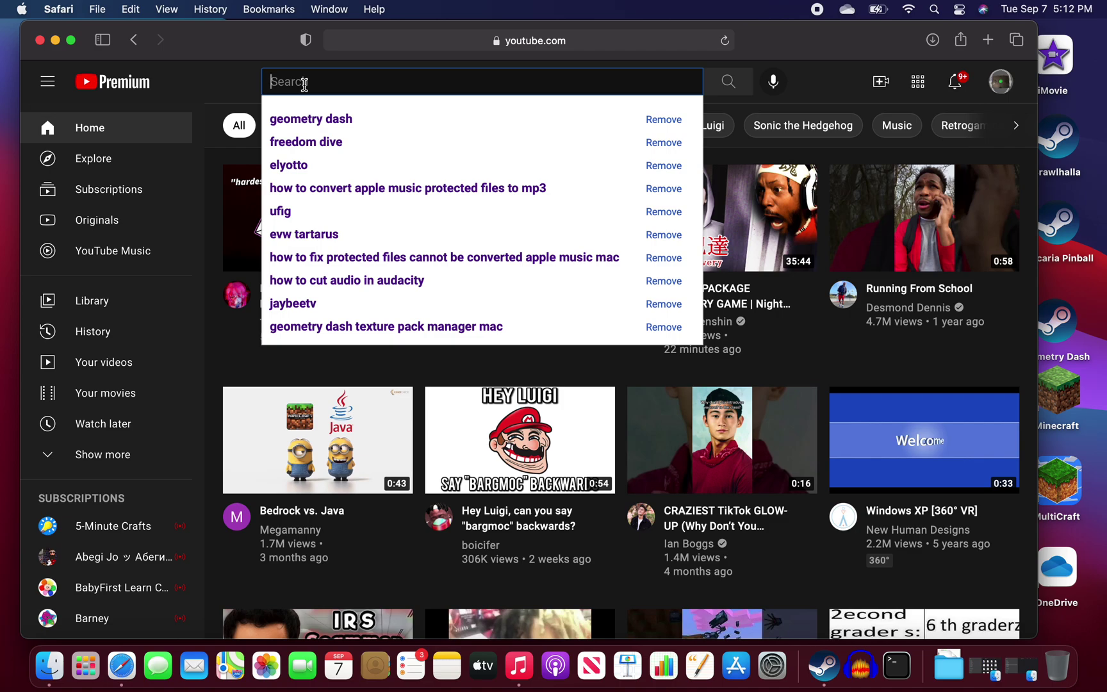
type("free")
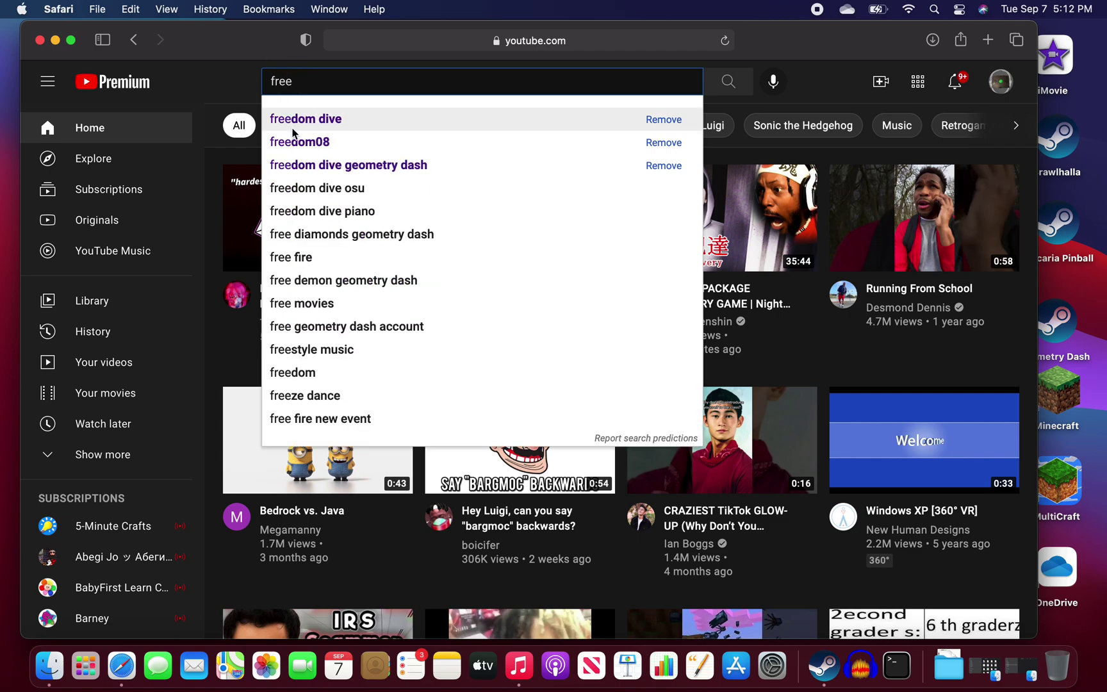
left_click(295, 140)
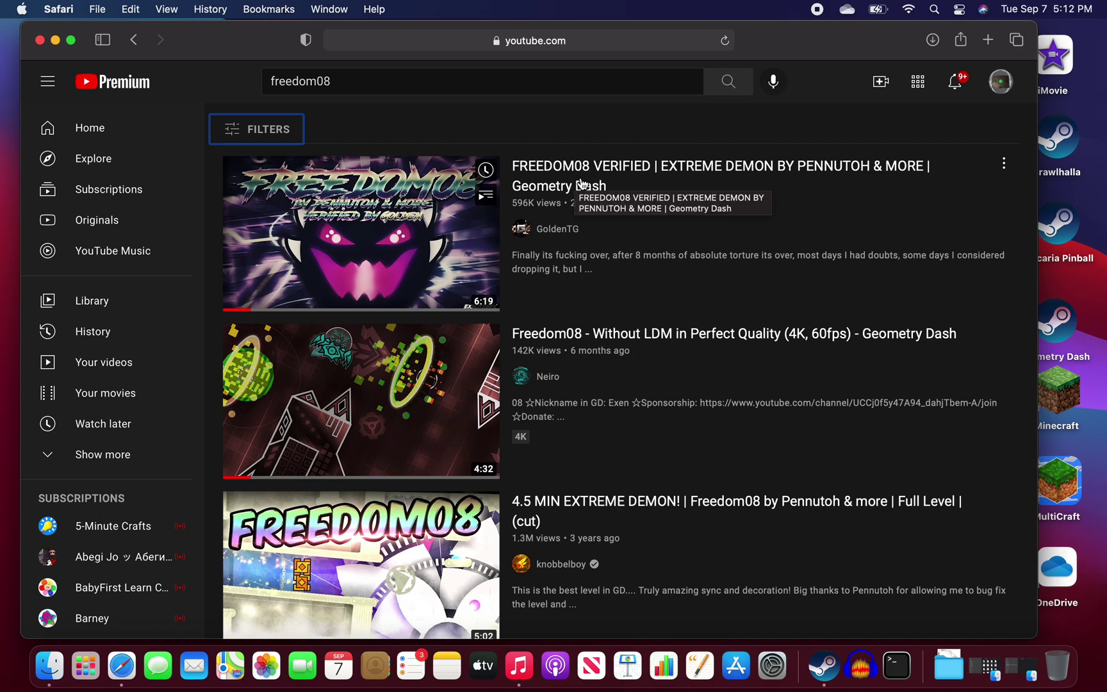
left_click(582, 183)
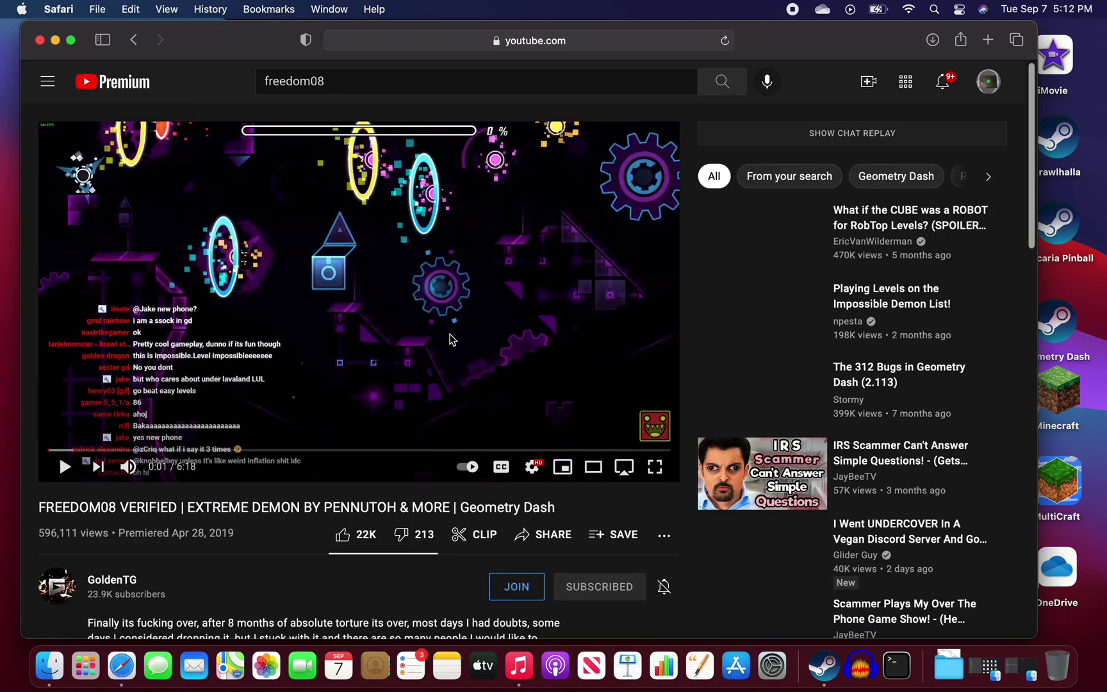
Expand the video description and follow its Level Song link to MediaFire
scroll(1035, 231, "down", 3)
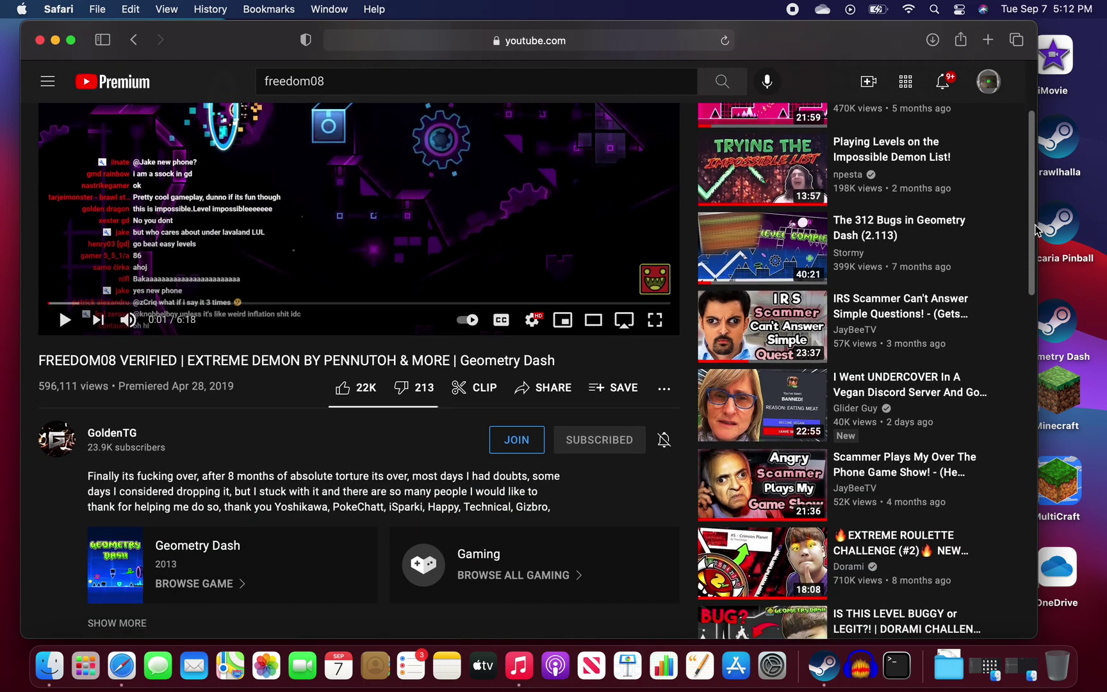
scroll(1036, 230, "down", 2)
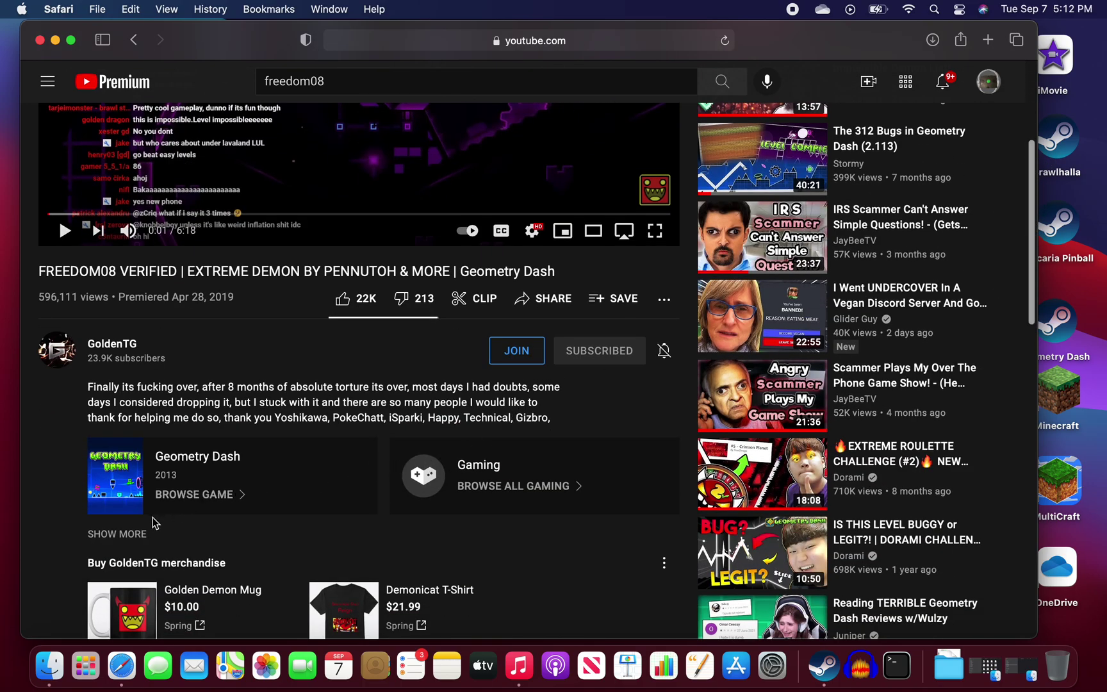
left_click(133, 534)
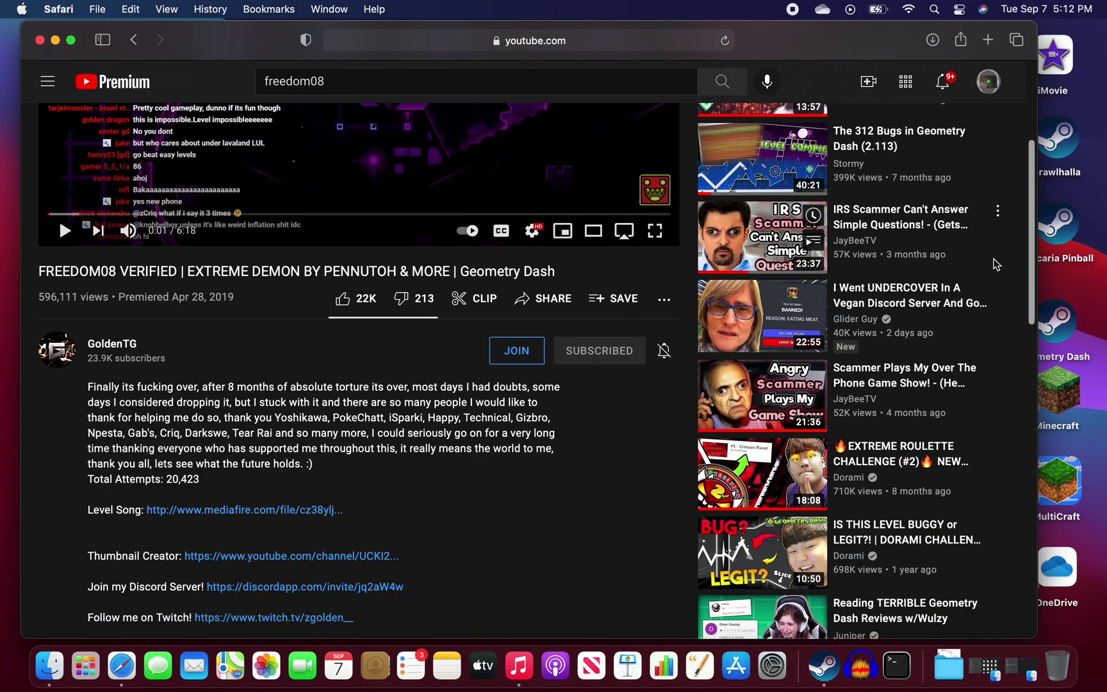
scroll(1032, 268, "down", 1)
scroll(1032, 268, "down", 3)
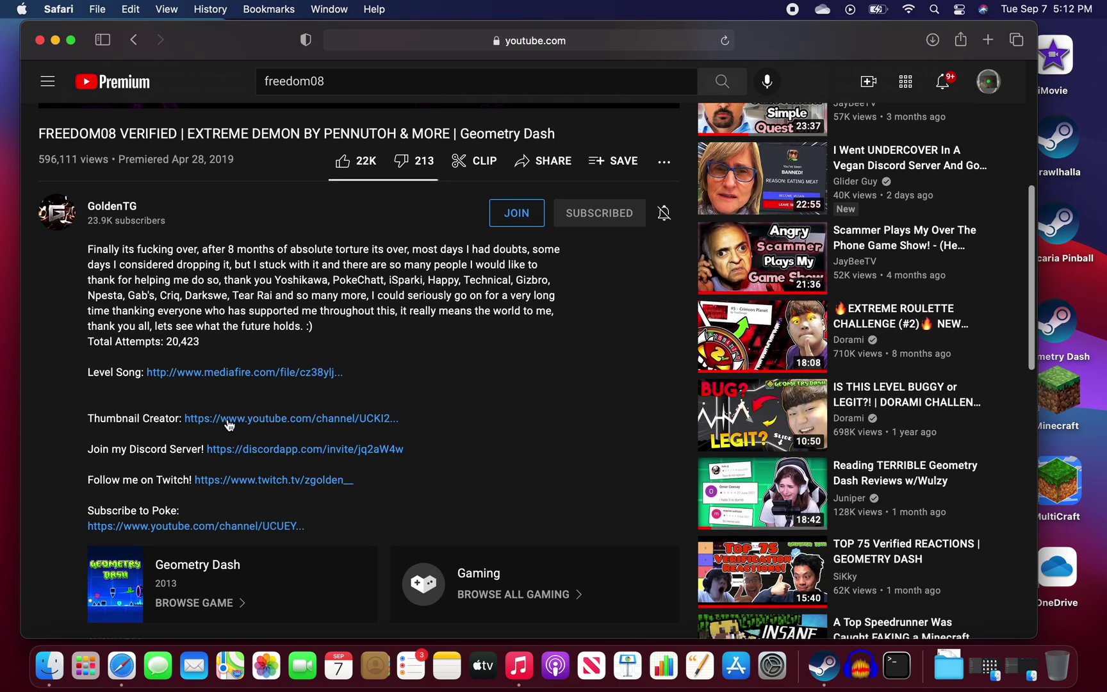
left_click(237, 374)
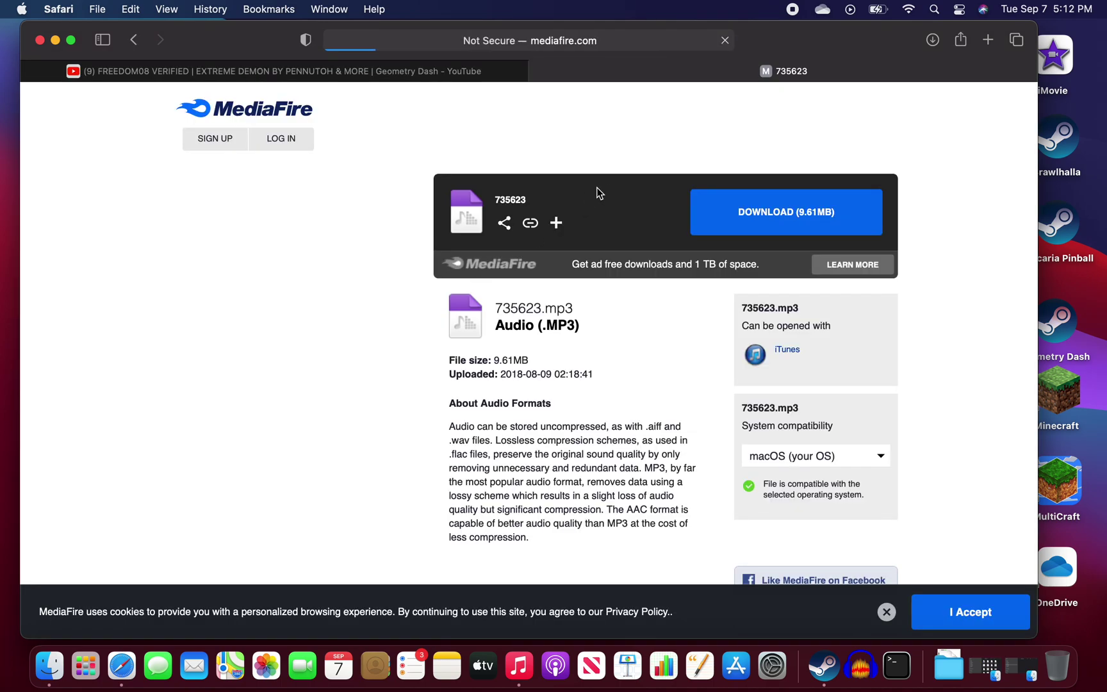
Download 735623.mp3 (9.61MB) from MediaFire and open it from the Downloads stack
left_click(752, 214)
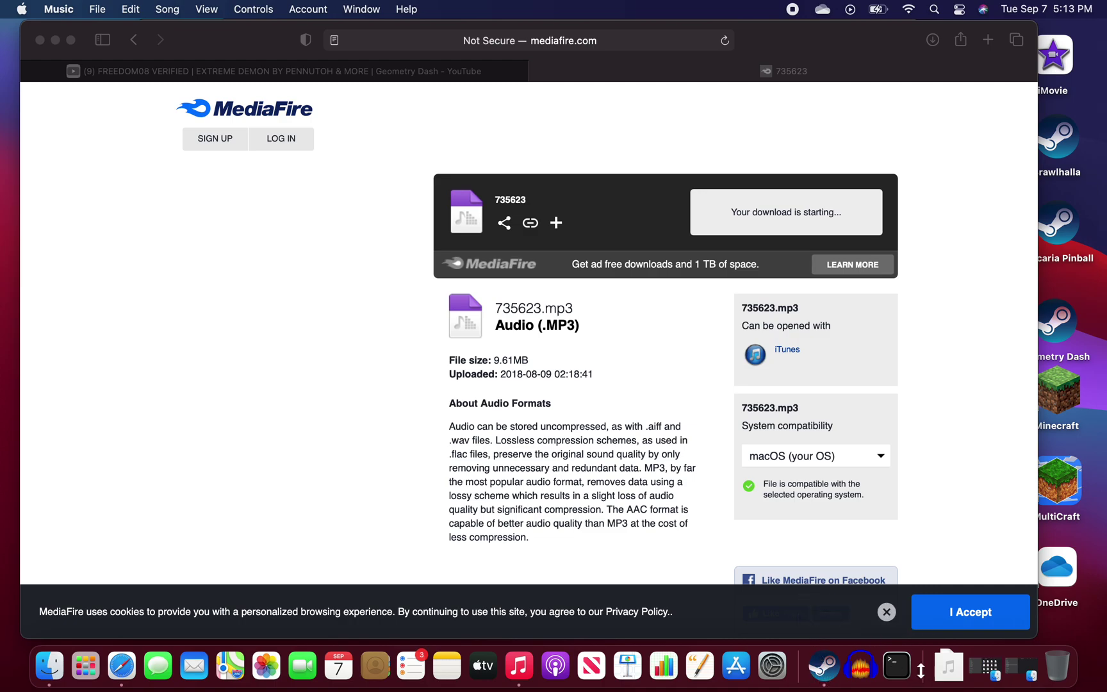
left_click(946, 668)
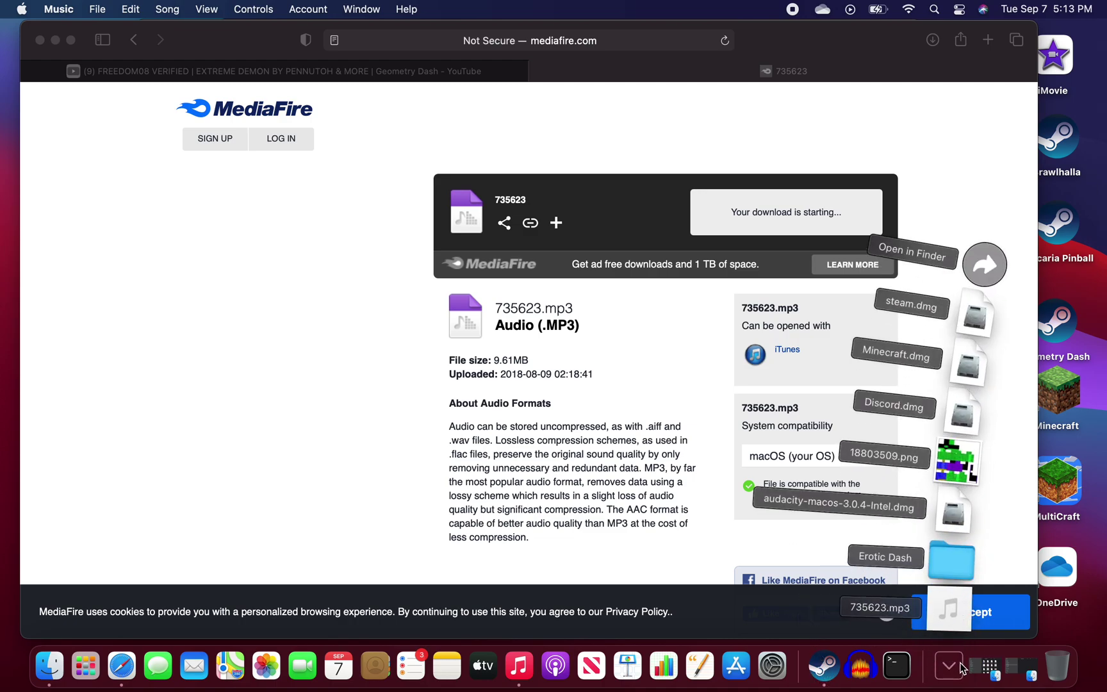
left_click(953, 630)
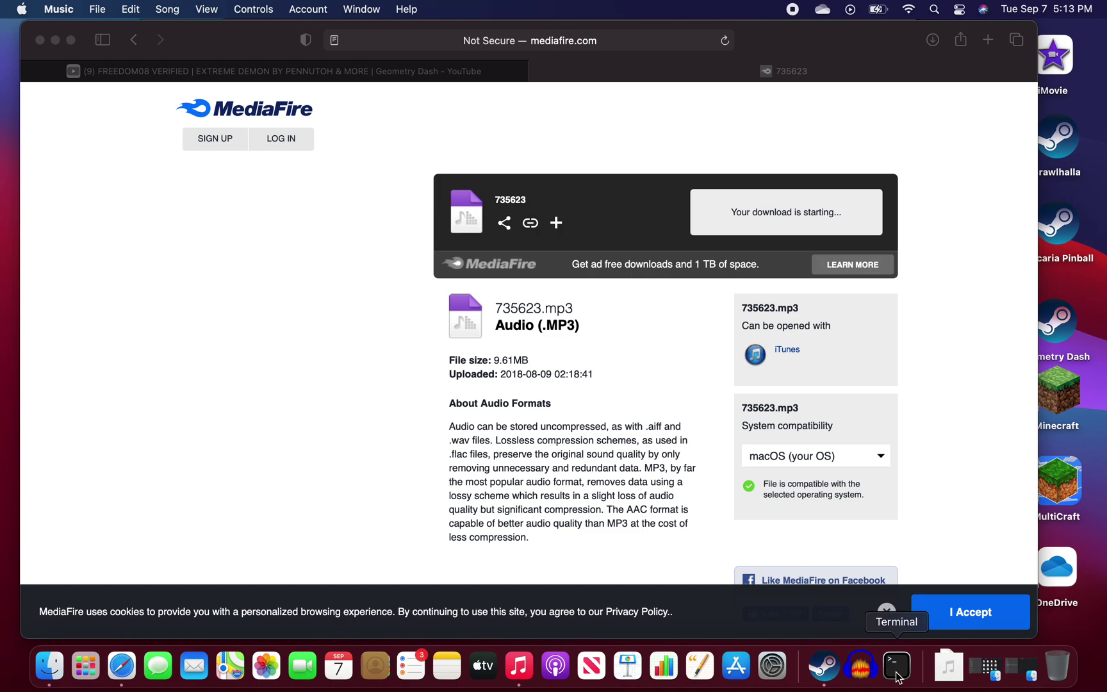
left_click(948, 666)
Switch Music to the MiniPlayer and pause the 735623 song
left_click(519, 666)
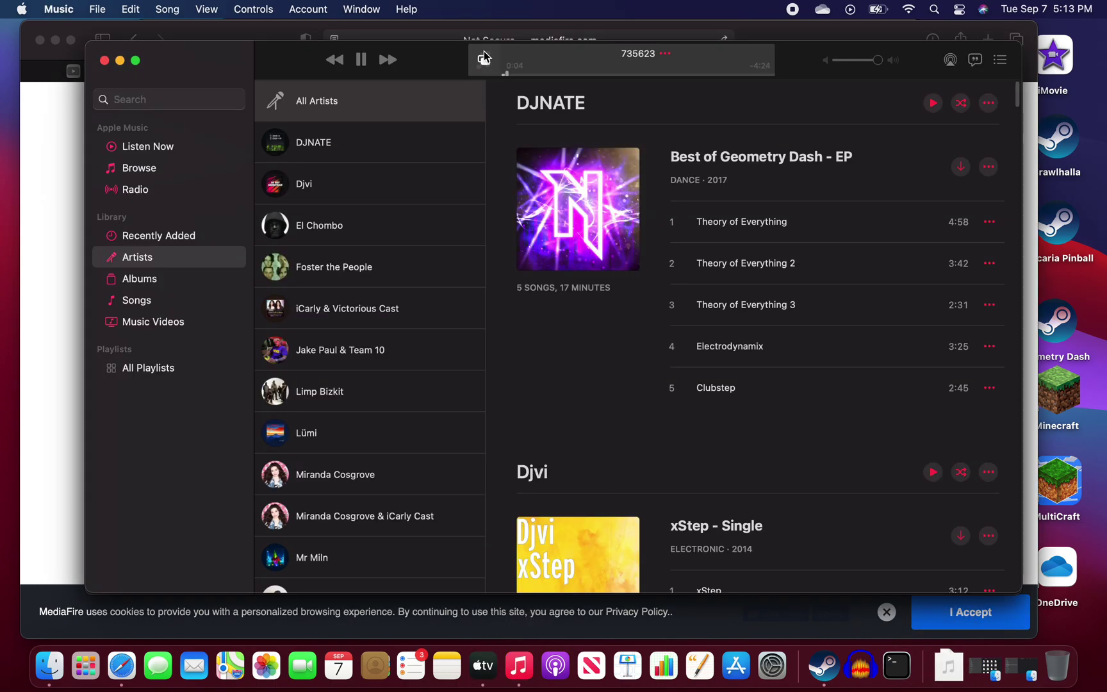
left_click(472, 61)
left_click(867, 593)
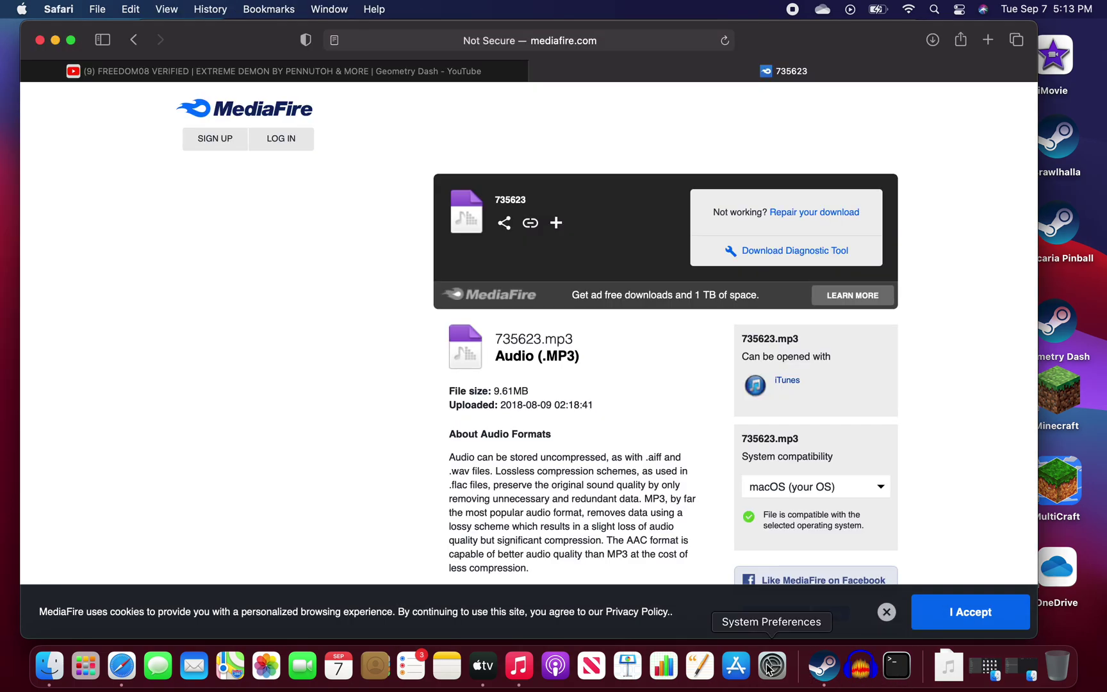
left_click(518, 666)
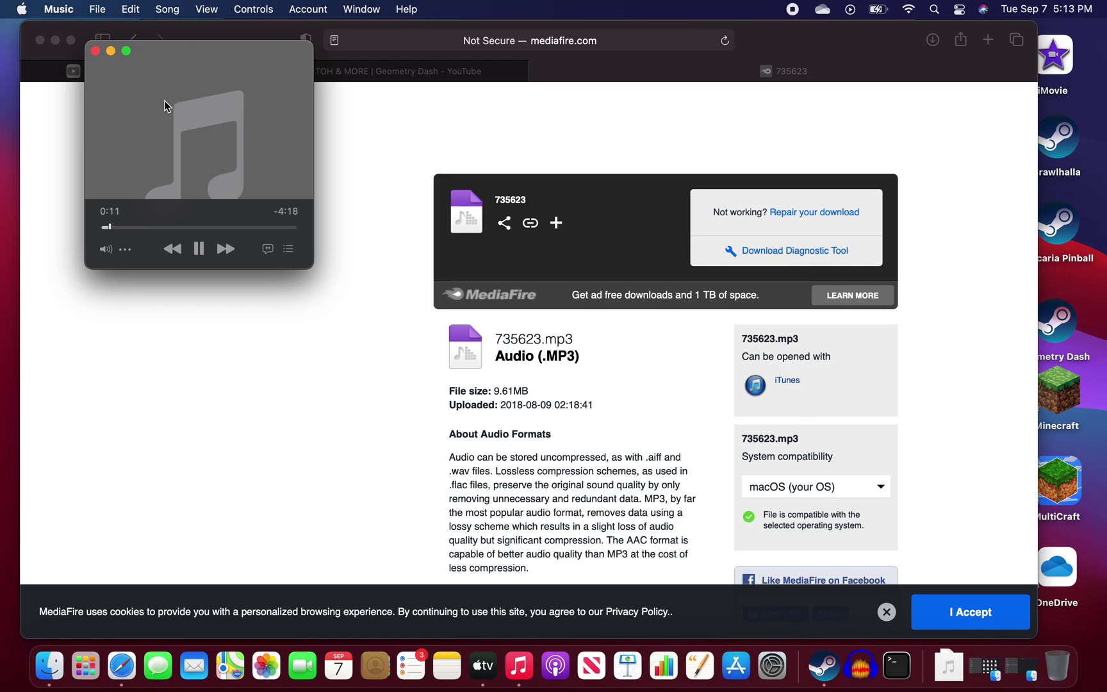
left_click(203, 249)
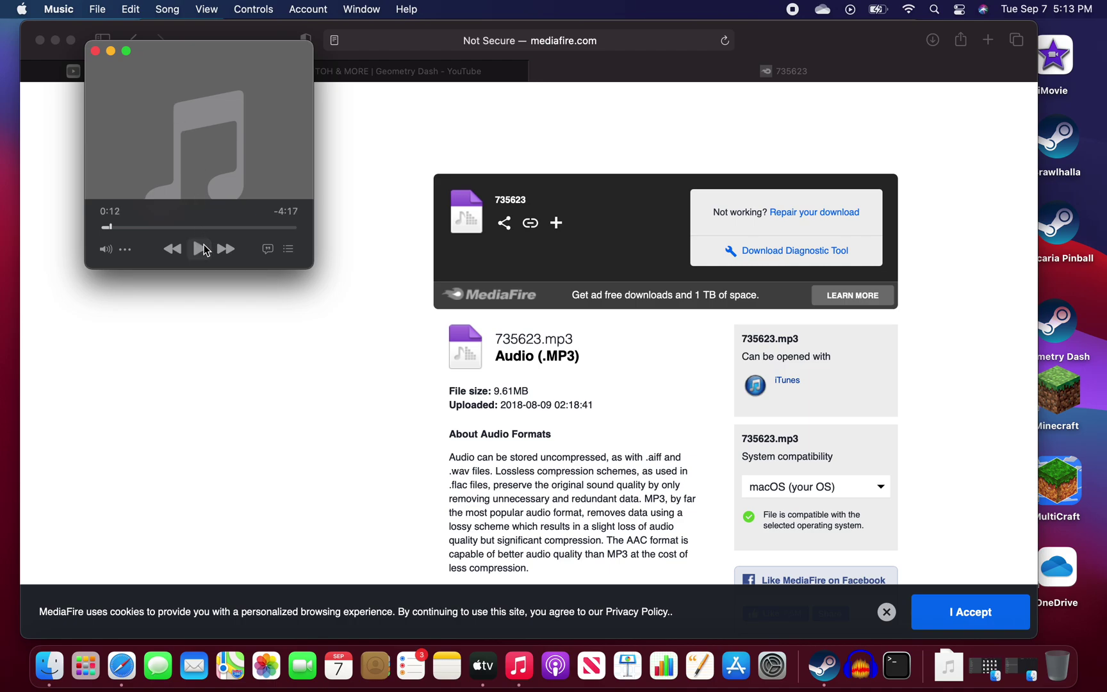
Close the Music library, the Safari MediaFire window and the TV window
left_click(96, 51)
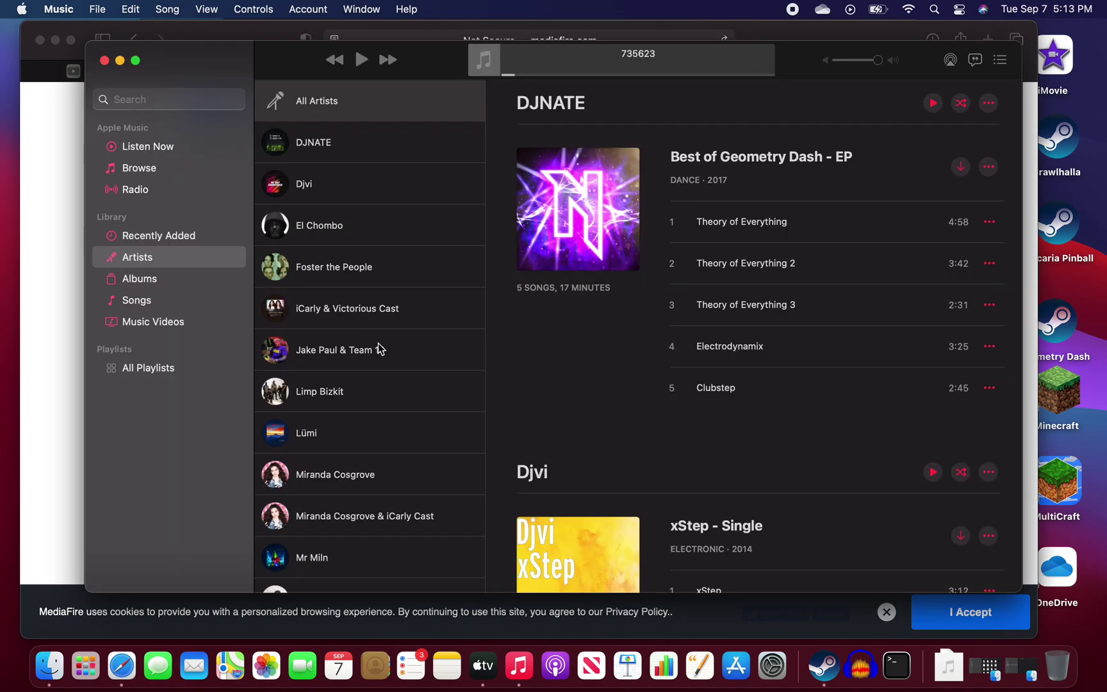
left_click(104, 60)
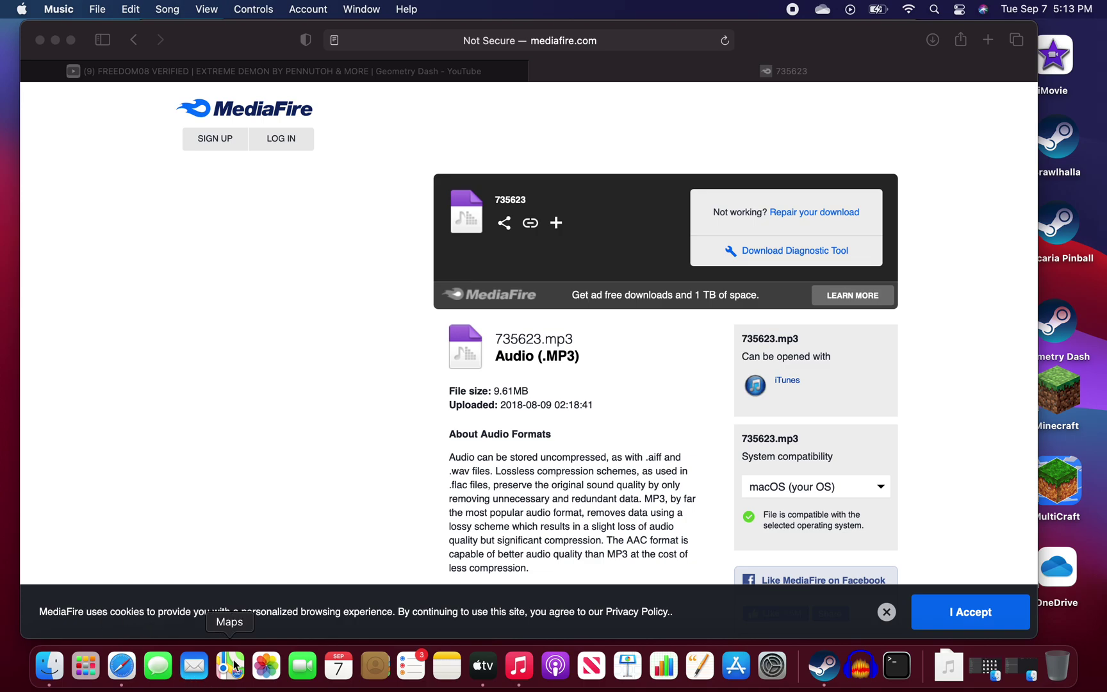
left_click(40, 40)
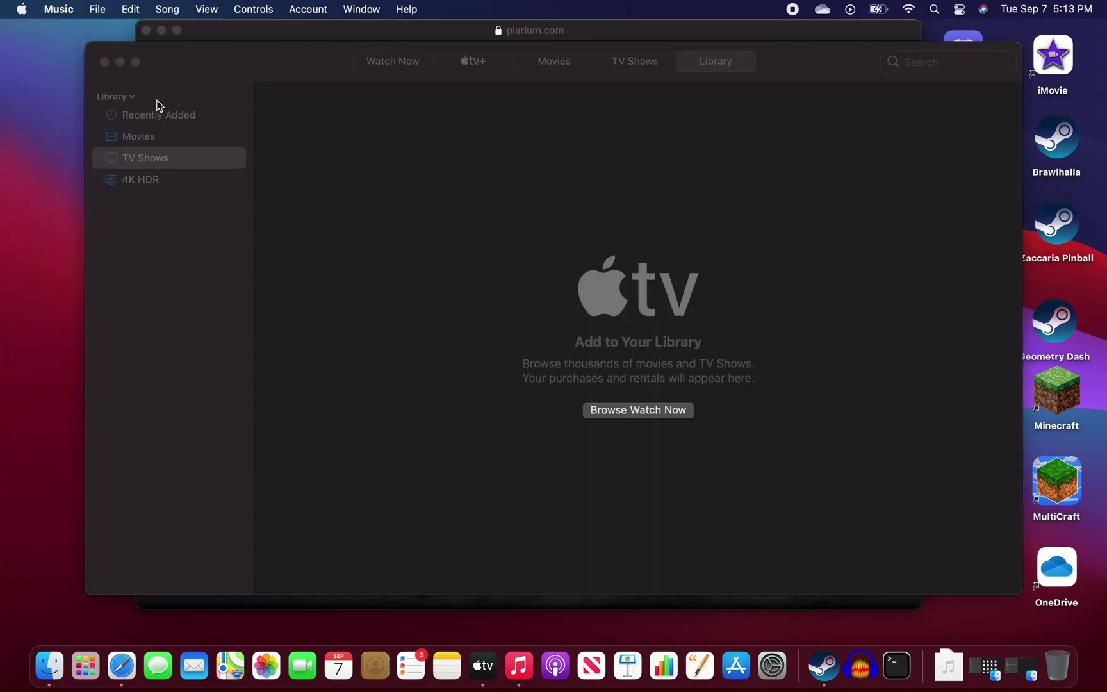
left_click(113, 62)
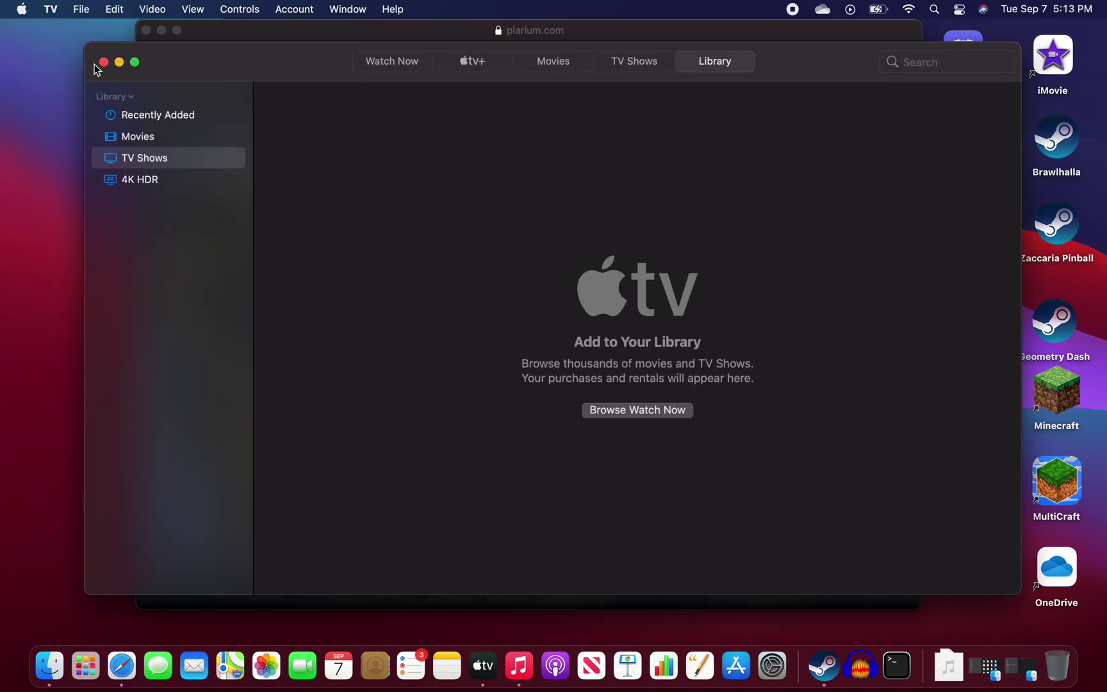
left_click(104, 63)
Close the last game website window, launch Geometry Dash and search online levels for FREEDOM08
left_click(146, 31)
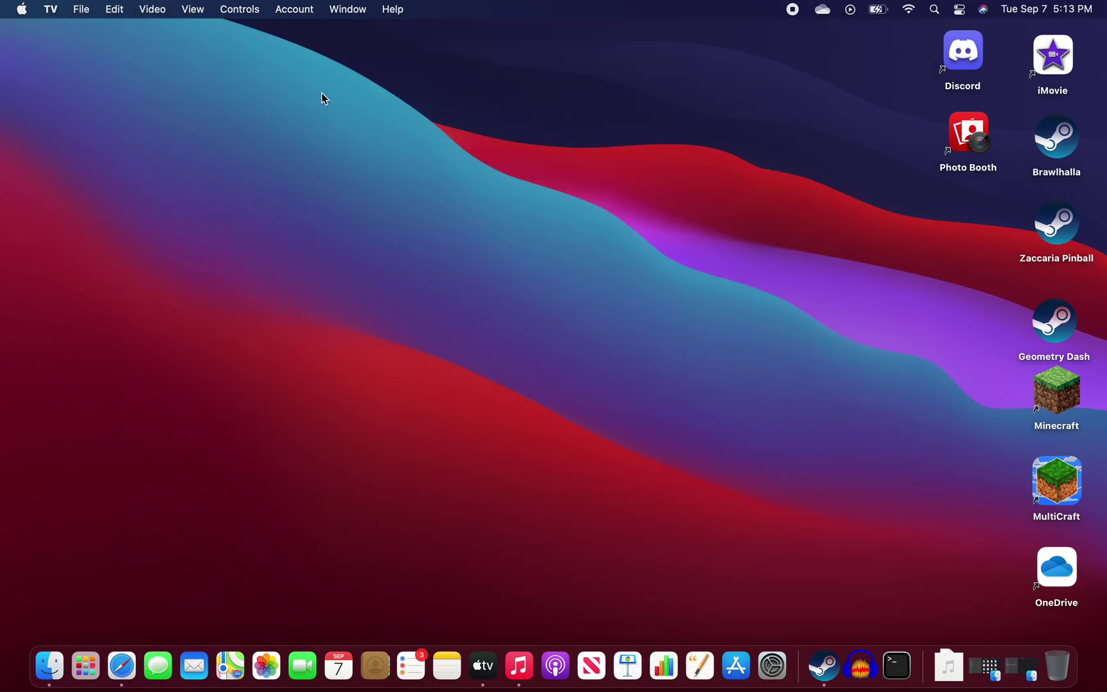
double_click(1051, 322)
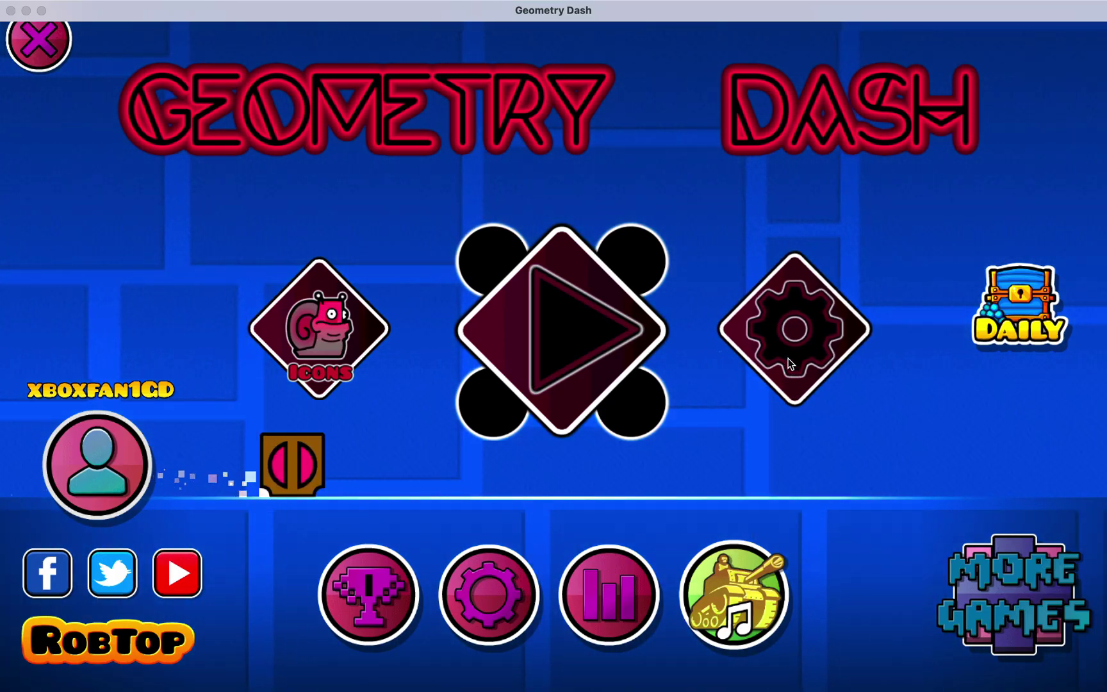
left_click(790, 363)
left_click(816, 543)
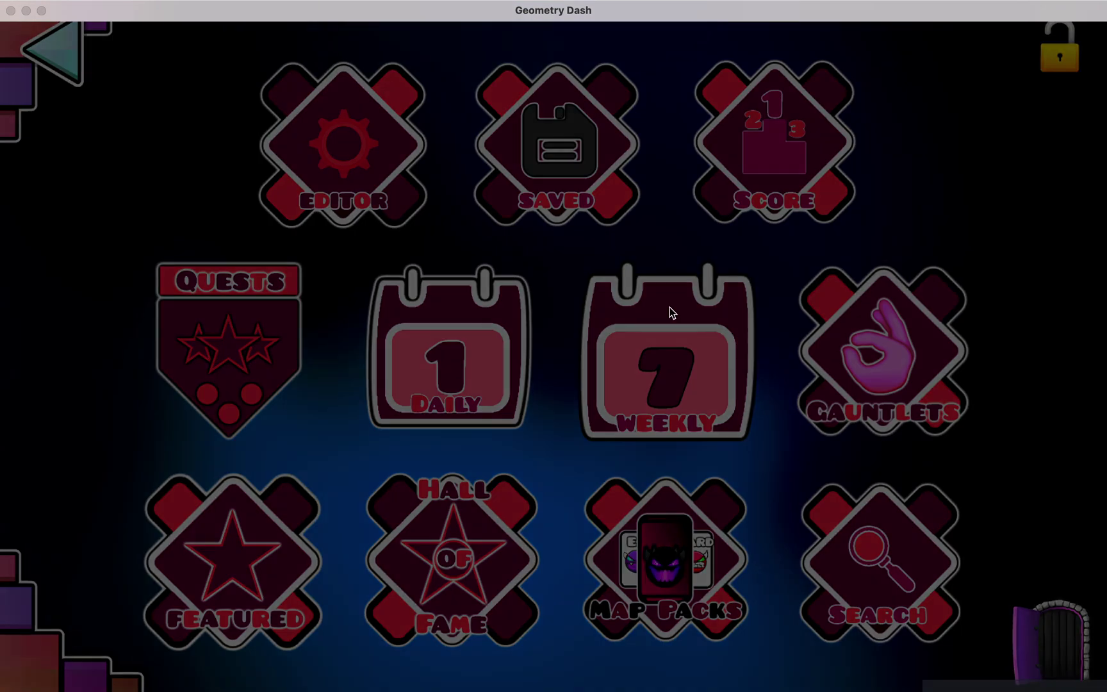
left_click(515, 96)
type("FREEDOM")
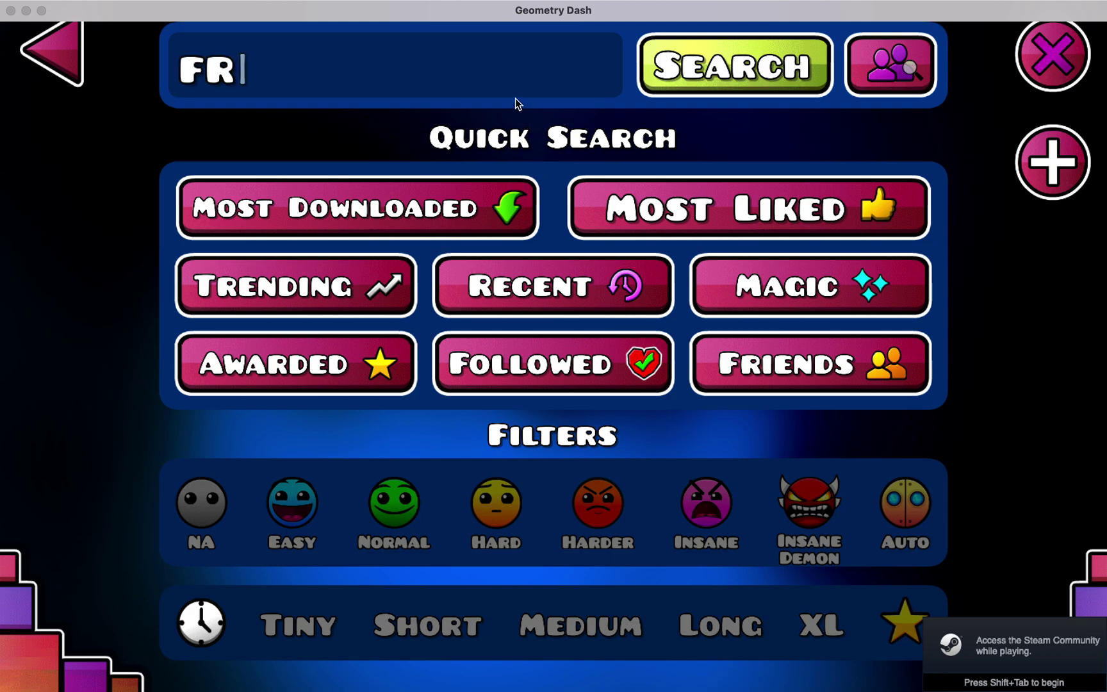
type("08")
left_click(716, 59)
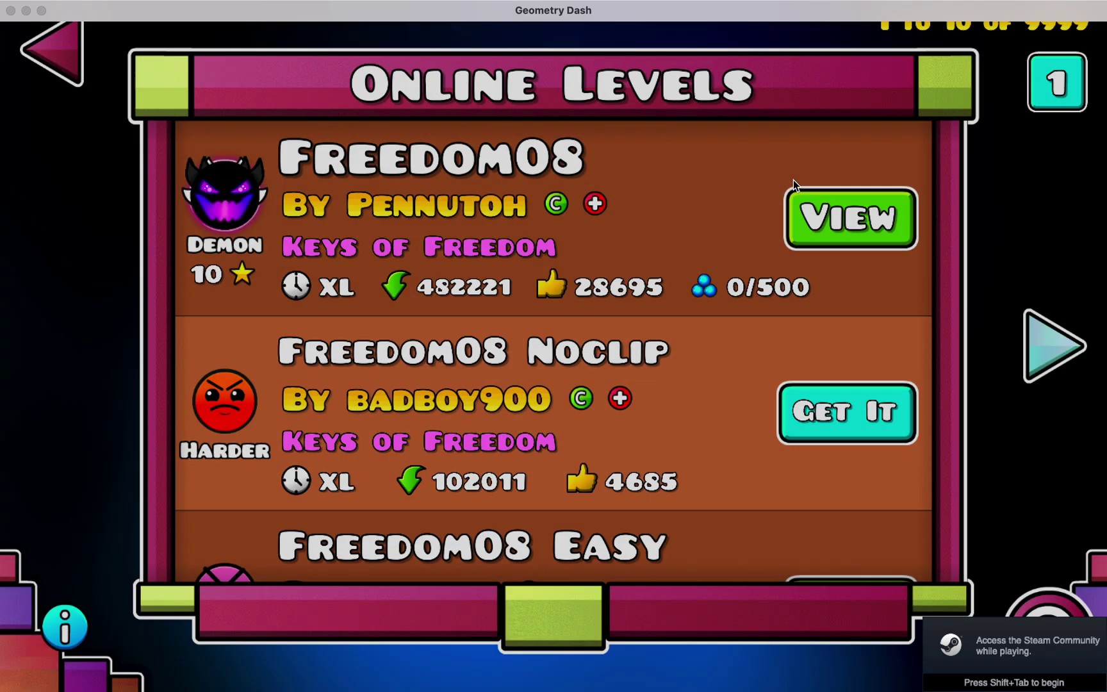
Open the Freedom08 level, download its Keys of Freedom song (ID 735623) and play past the warning
left_click(830, 219)
left_click(806, 648)
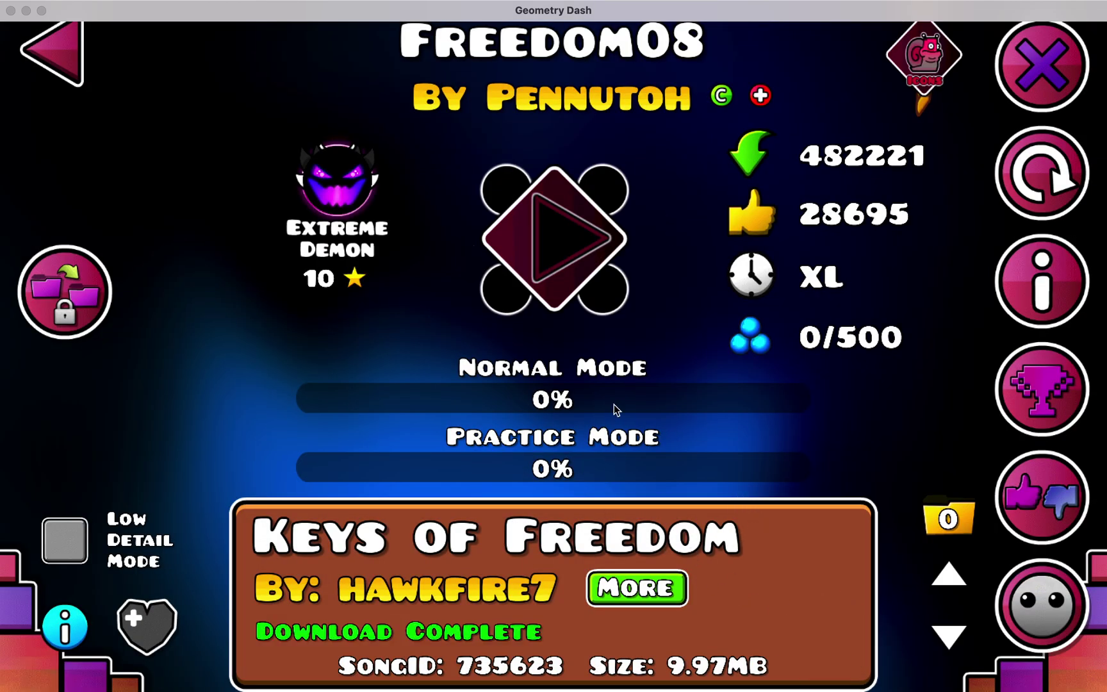
key("space")
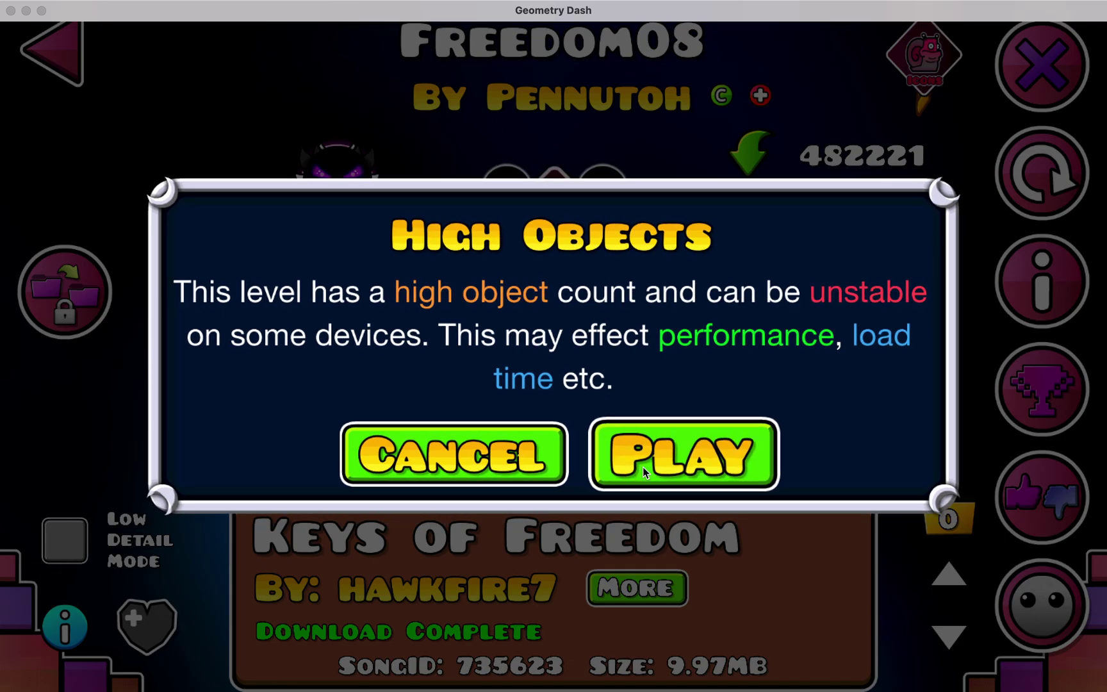
left_click(642, 470)
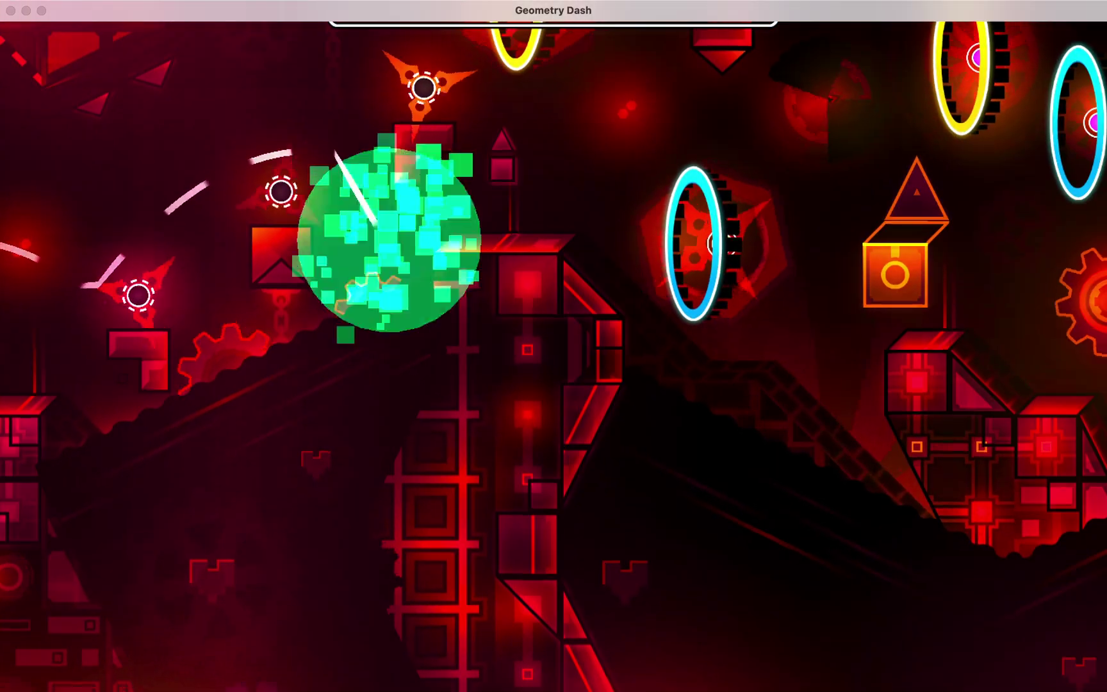
Pause the attempt, back out to the main menu and quit Geometry Dash
key("Escape")
left_click(643, 461)
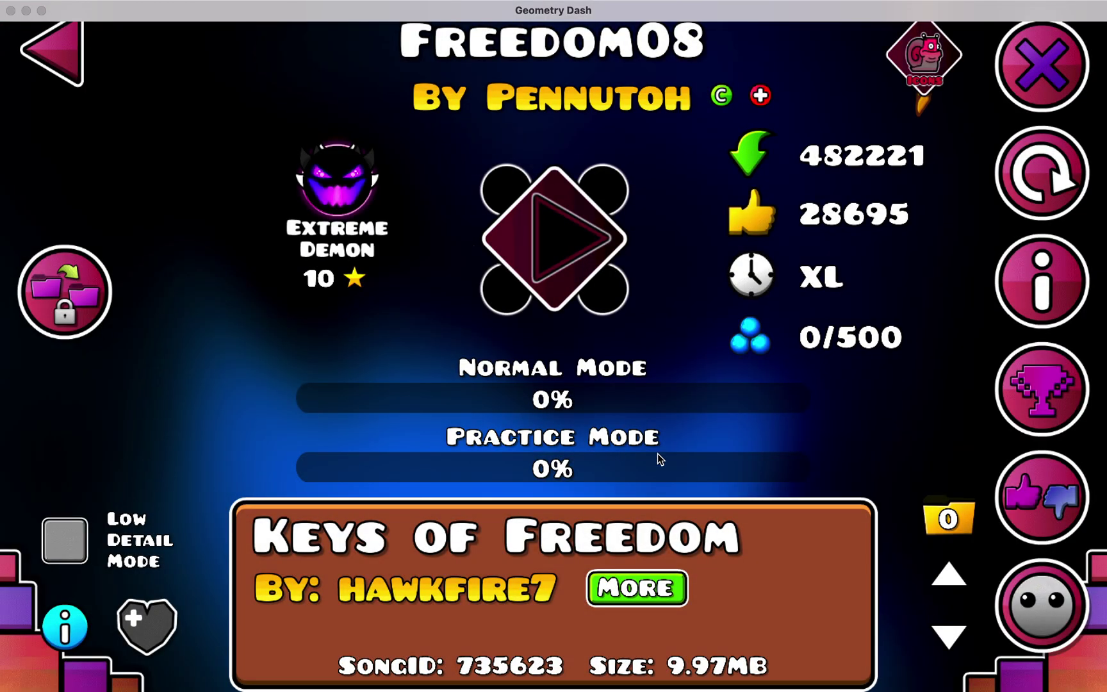
key("Escape")
scroll(673, 321, "down", 3)
scroll(683, 449, "up", 5)
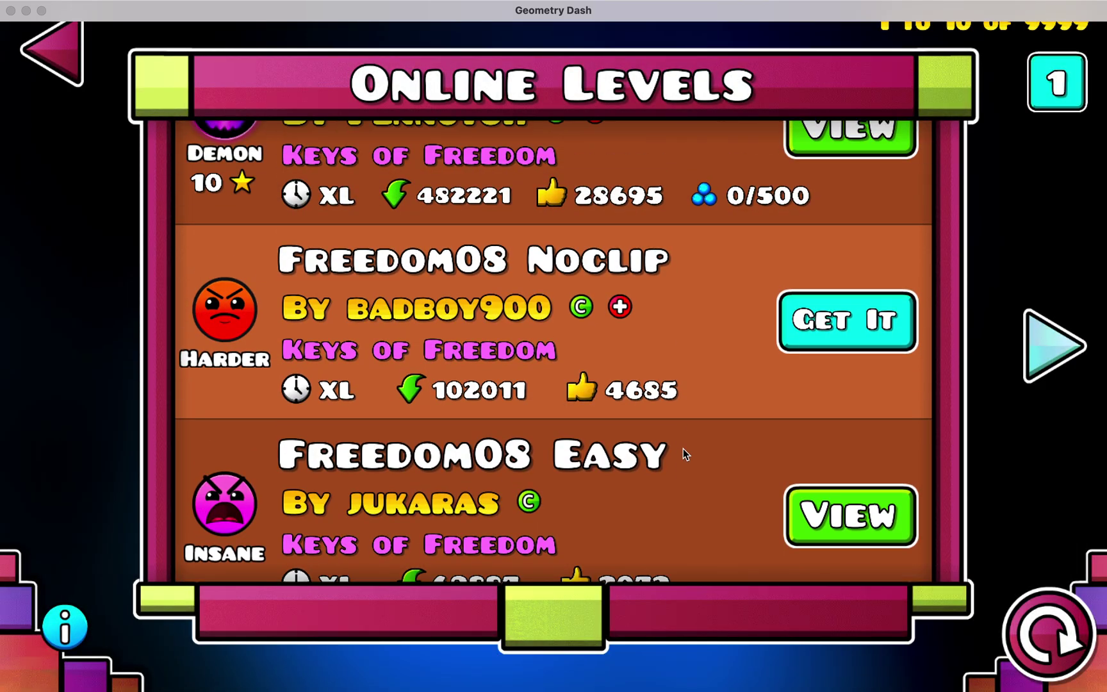
key("Escape")
key("Escape")
key("Escape")
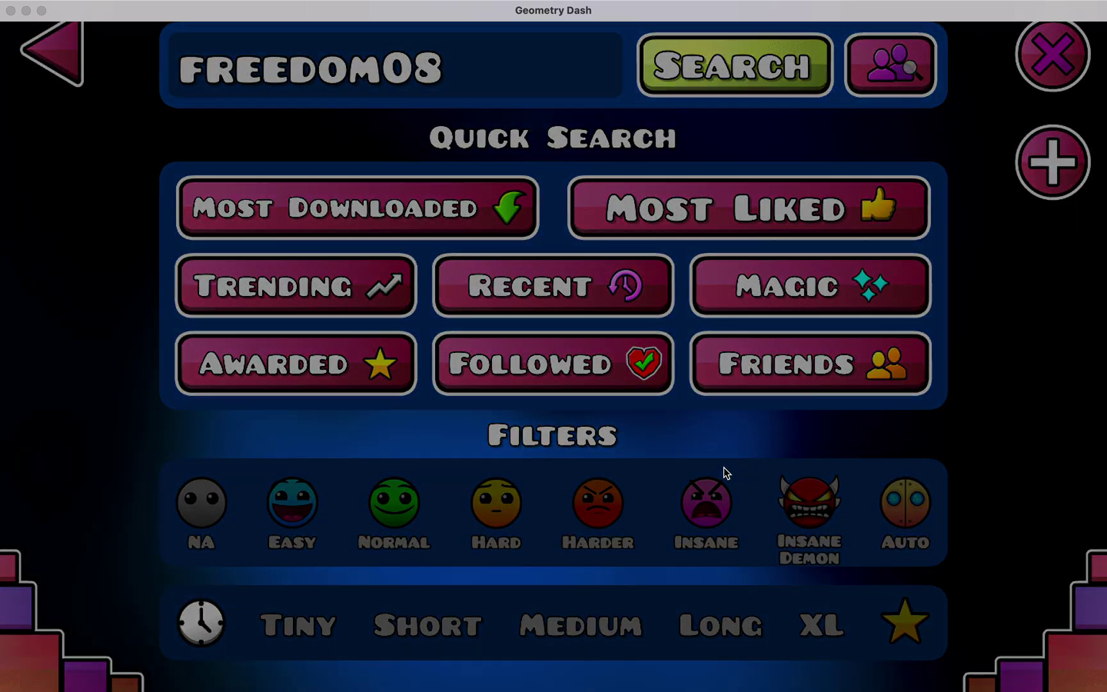
key("Escape")
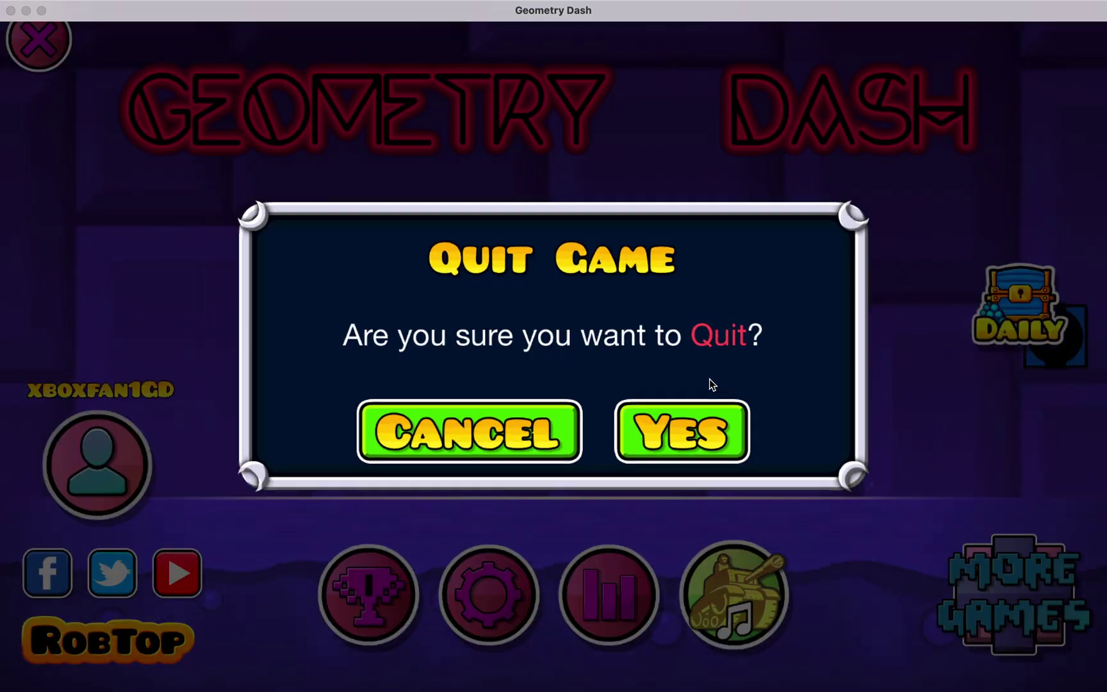
key("Escape")
key("super+q")
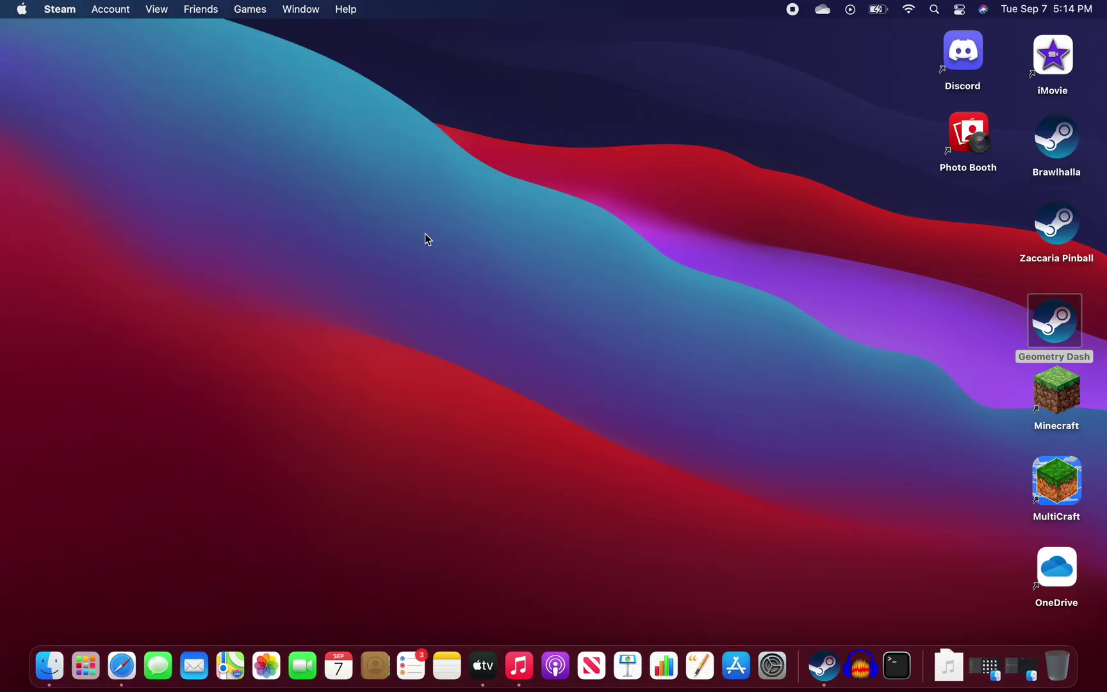
Select 735623.mp3 in Finder's Downloads folder, then minimize the window
left_click(49, 666)
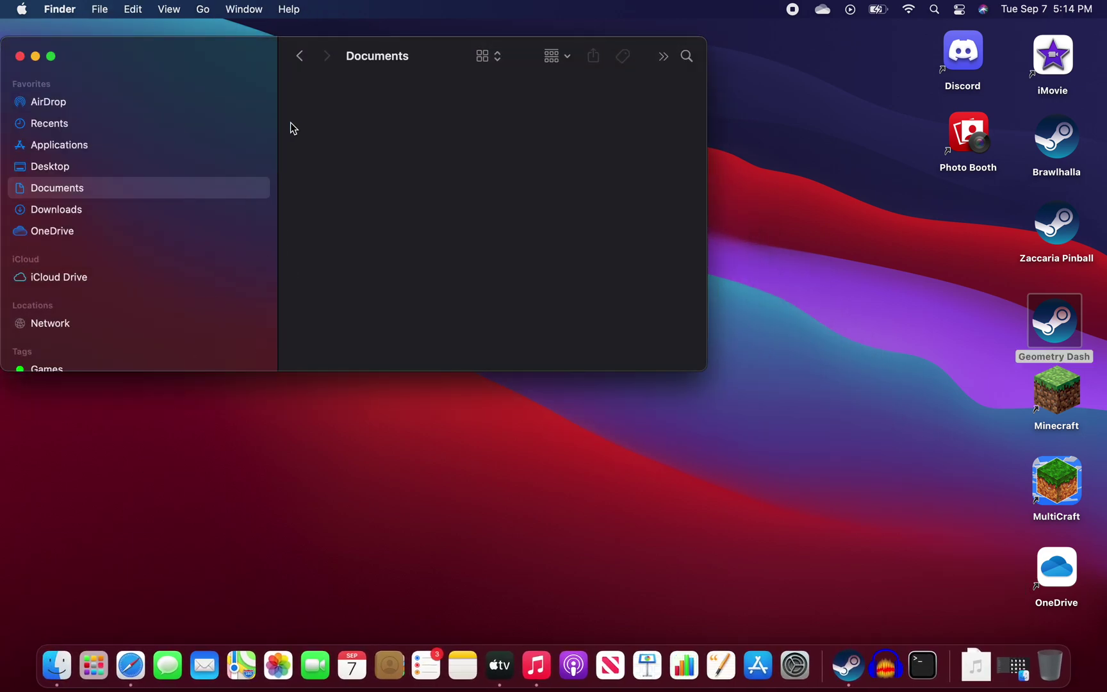
left_click(158, 206)
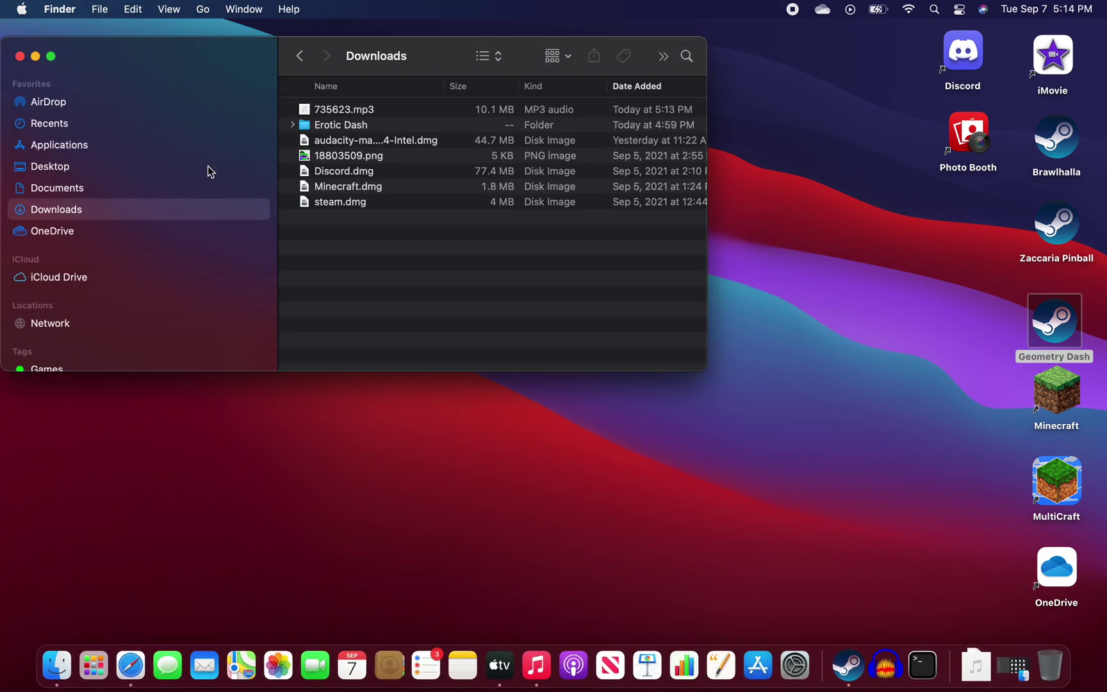
left_click(345, 112)
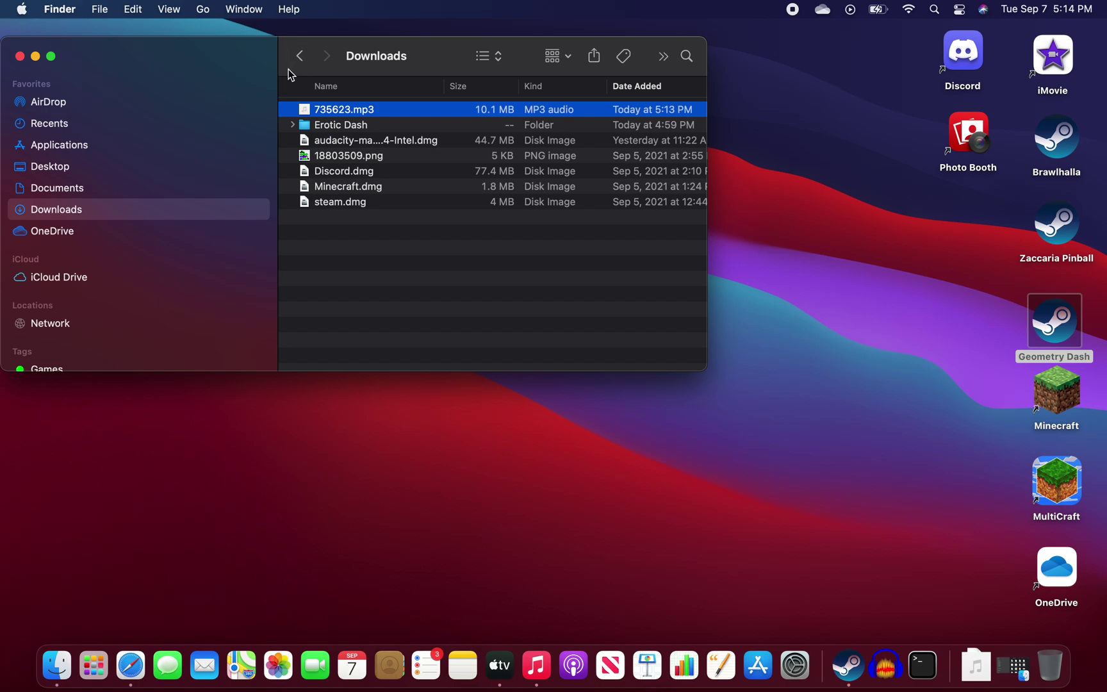
left_click(35, 55)
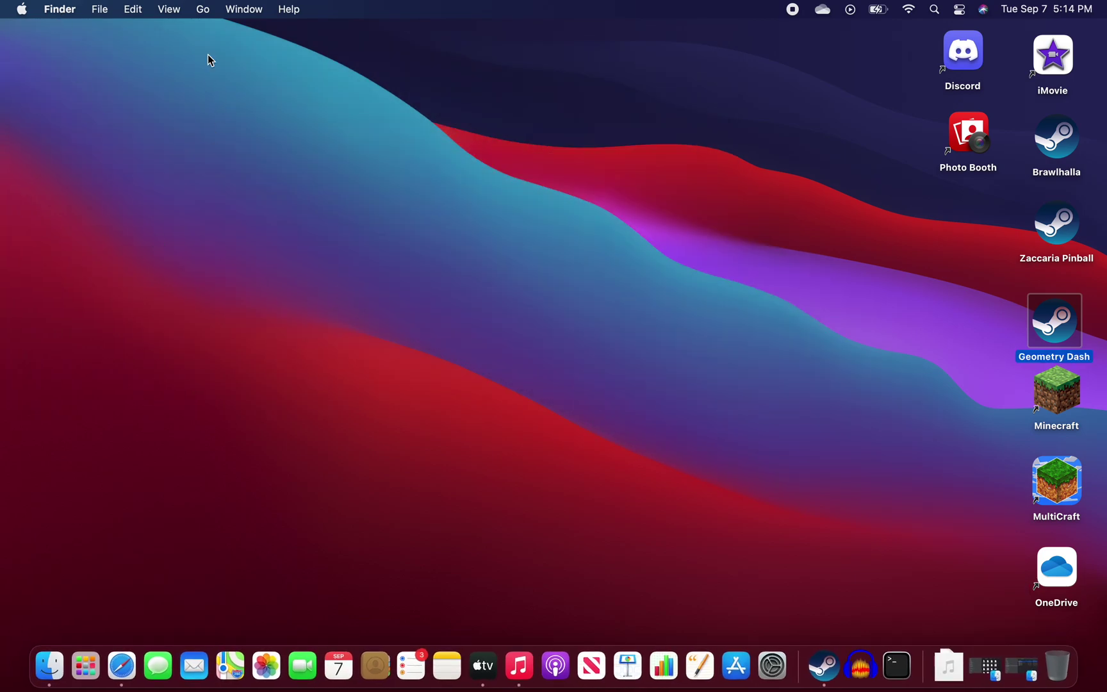
Open the hidden user Library folder from the Go menu while holding Option
left_click(202, 9)
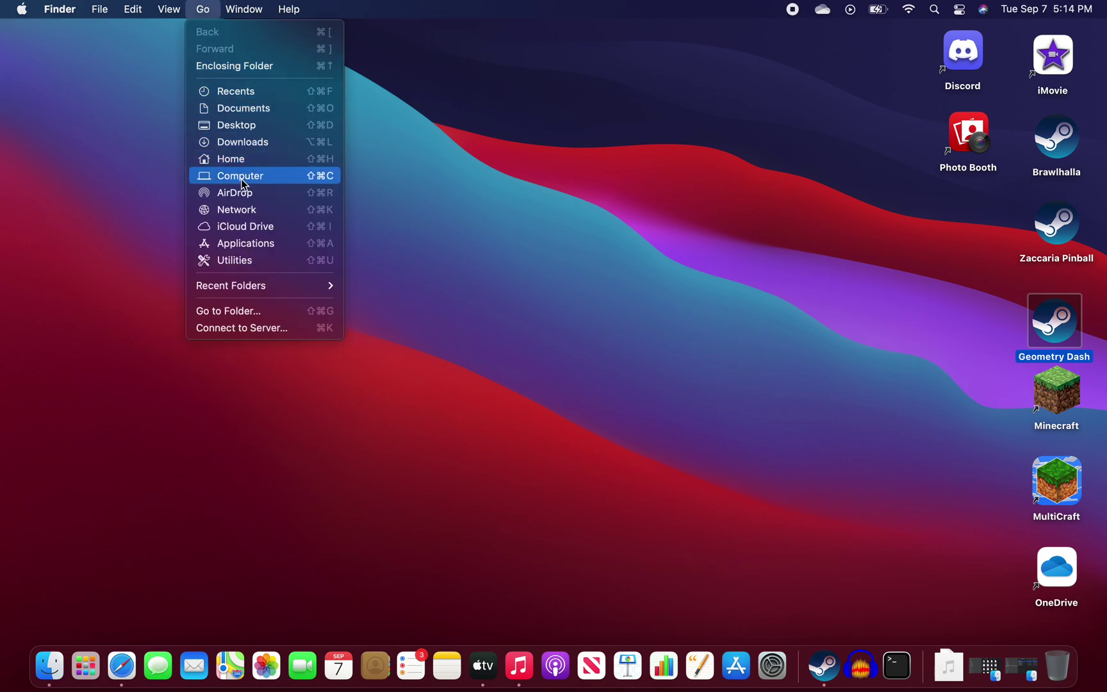
key("alt")
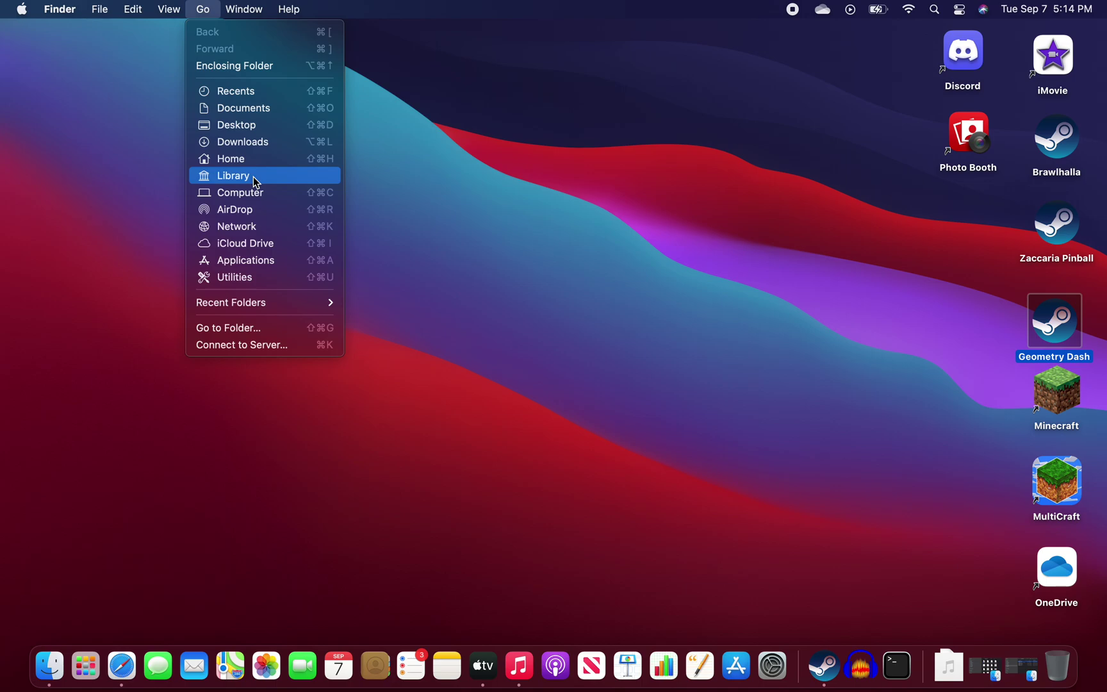
left_click(253, 176)
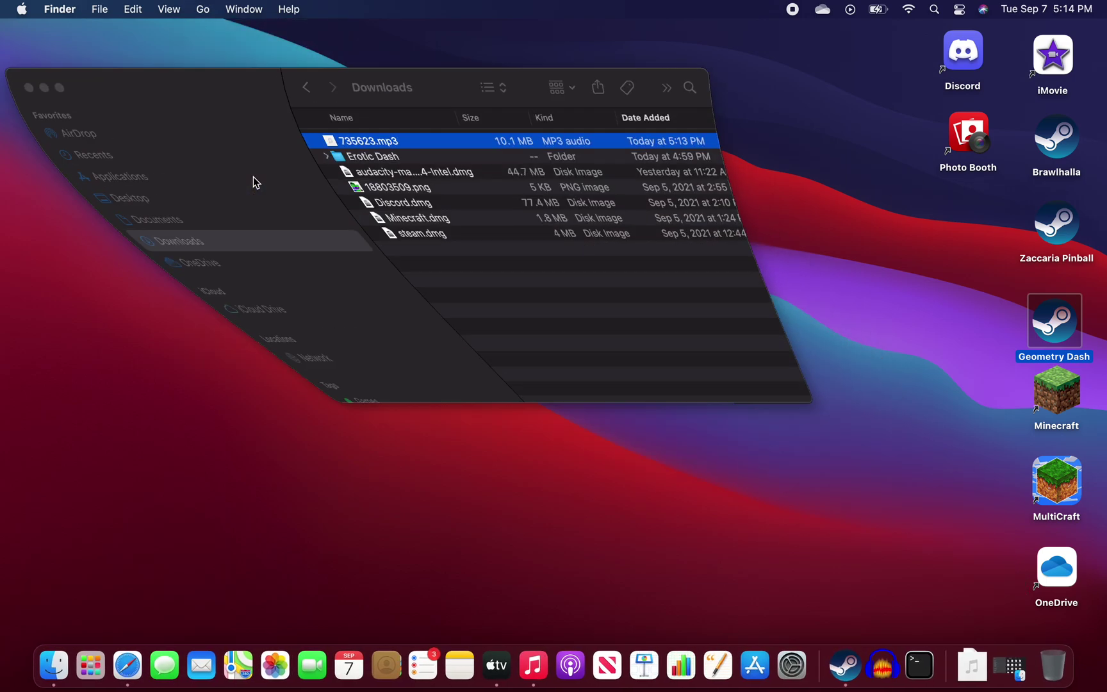
Open the Caches folder and browse its cached song files, such as 645631.mp3
left_click(361, 219)
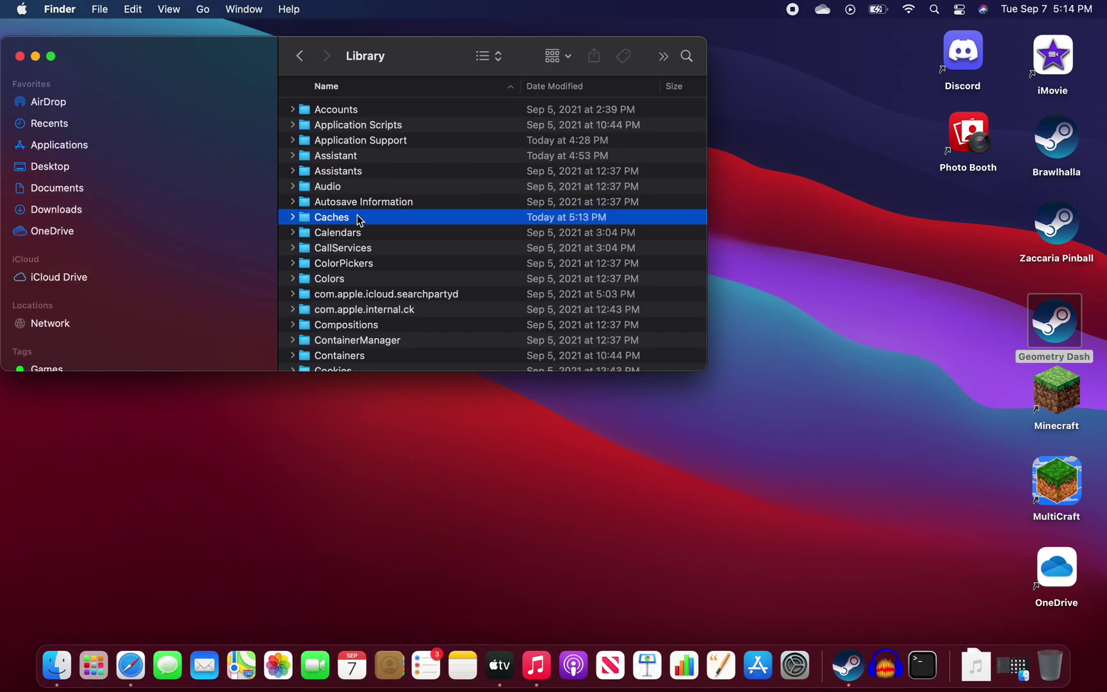
double_click(363, 219)
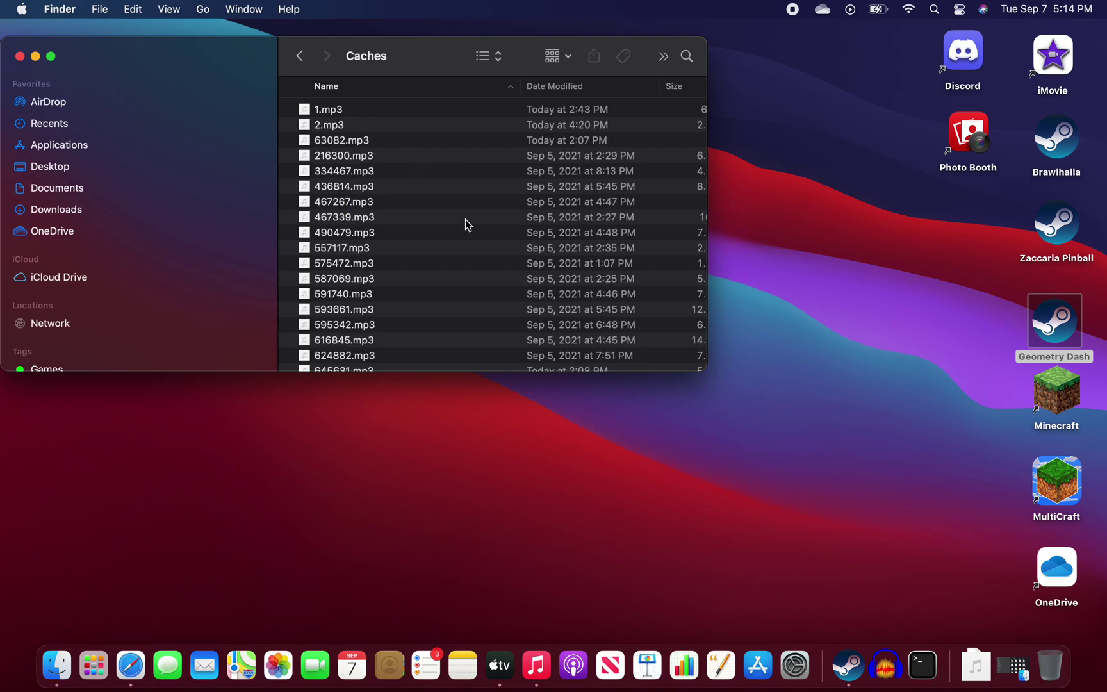
key("Down")
key("Down")
key("Down")
key("Down")
key("Down")
key("Down")
key("Down")
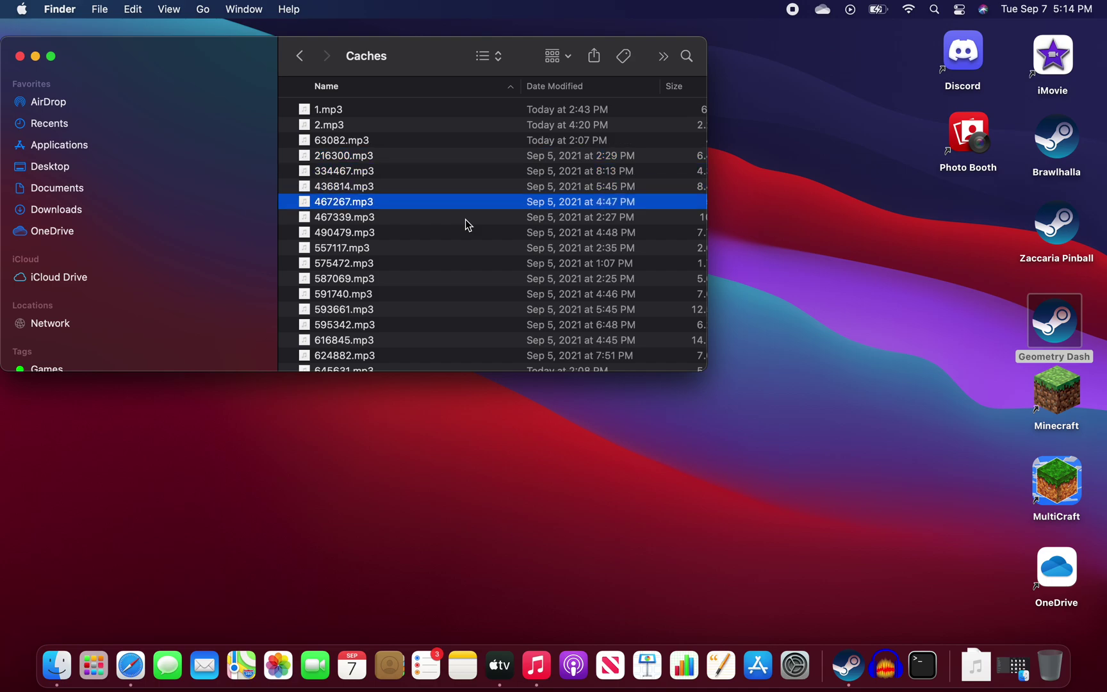
key("Down")
key("Down")
key("Down")
key("Down")
key("Down")
key("Down")
key("Down")
key("Down")
key("Down")
key("Down")
key("Down")
key("Down")
key("Up")
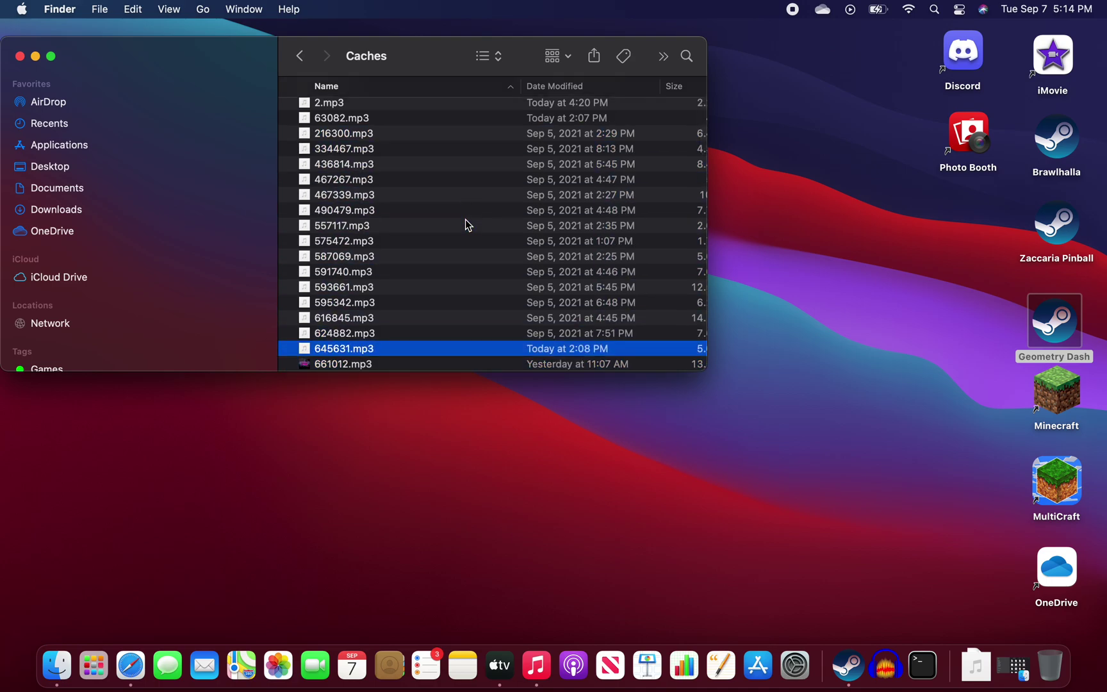
key("Up")
key("Up")
key("Up")
key("Up")
key("Up")
key("Up")
key("Up")
key("Up")
key("Up")
key("Up")
key("Up")
key("Up")
key("Up")
key("Up")
key("Up")
key("Up")
key("Up")
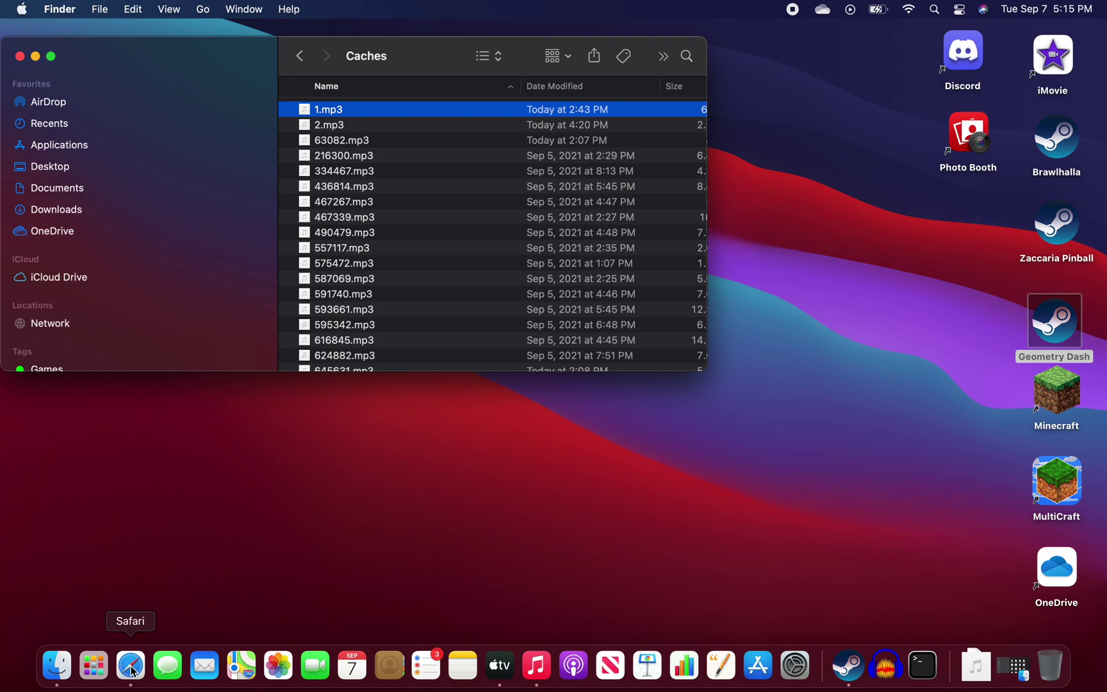
Create a new untitled folder in Caches, then move it to the Trash
left_click(56, 666)
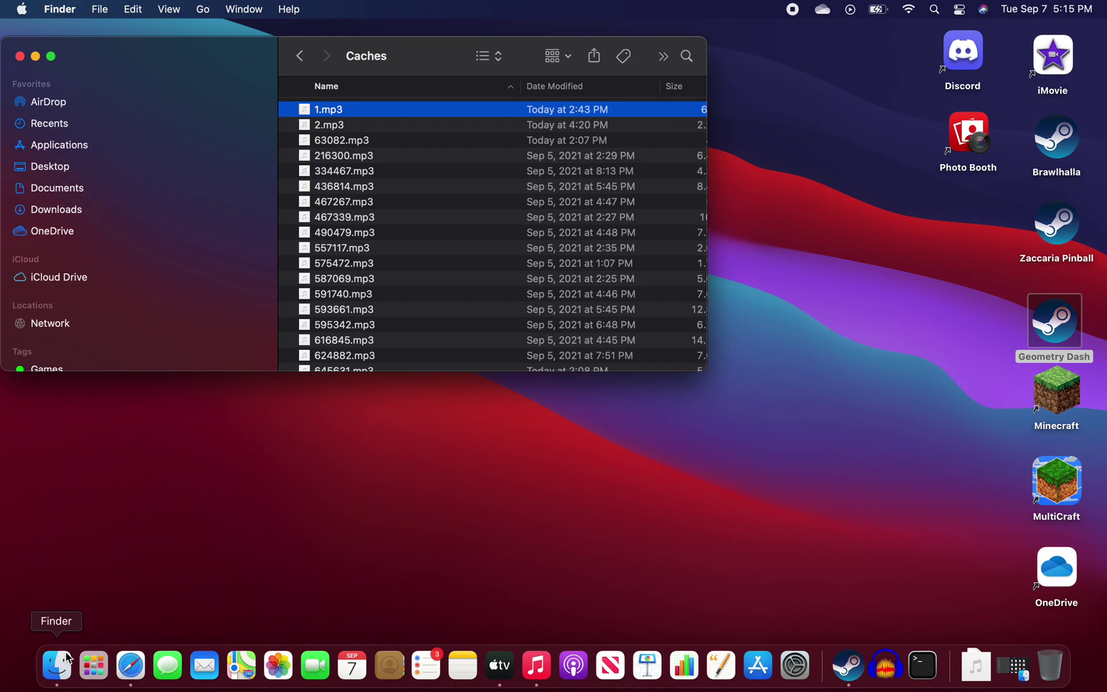
left_click(69, 4)
left_click(117, 46)
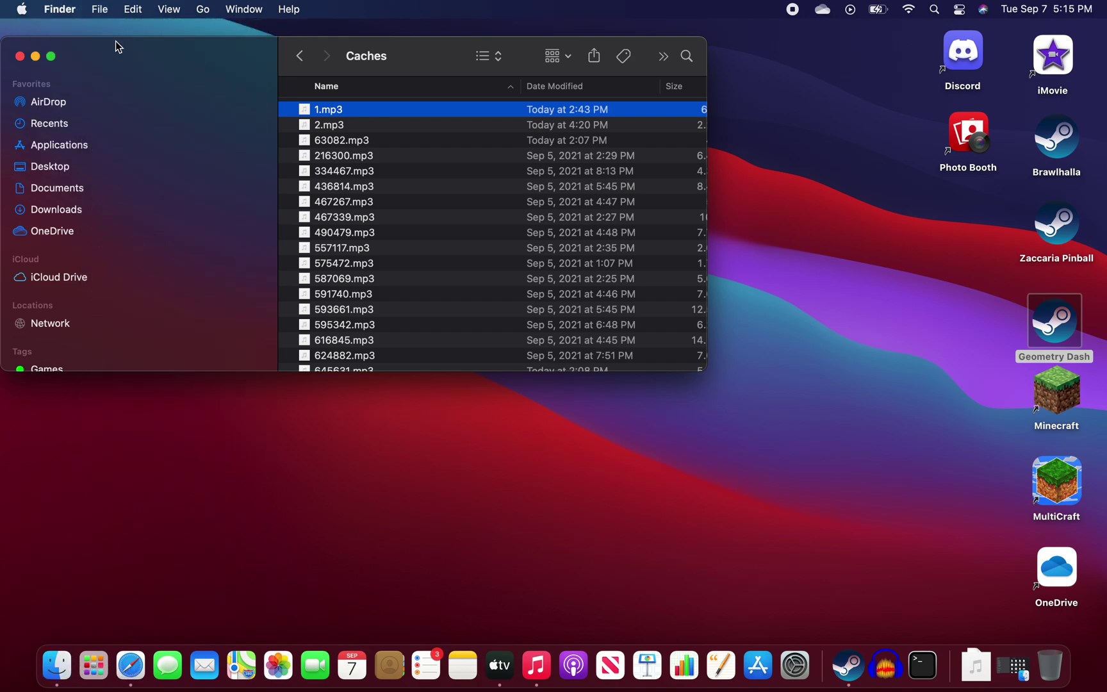
right_click(400, 362)
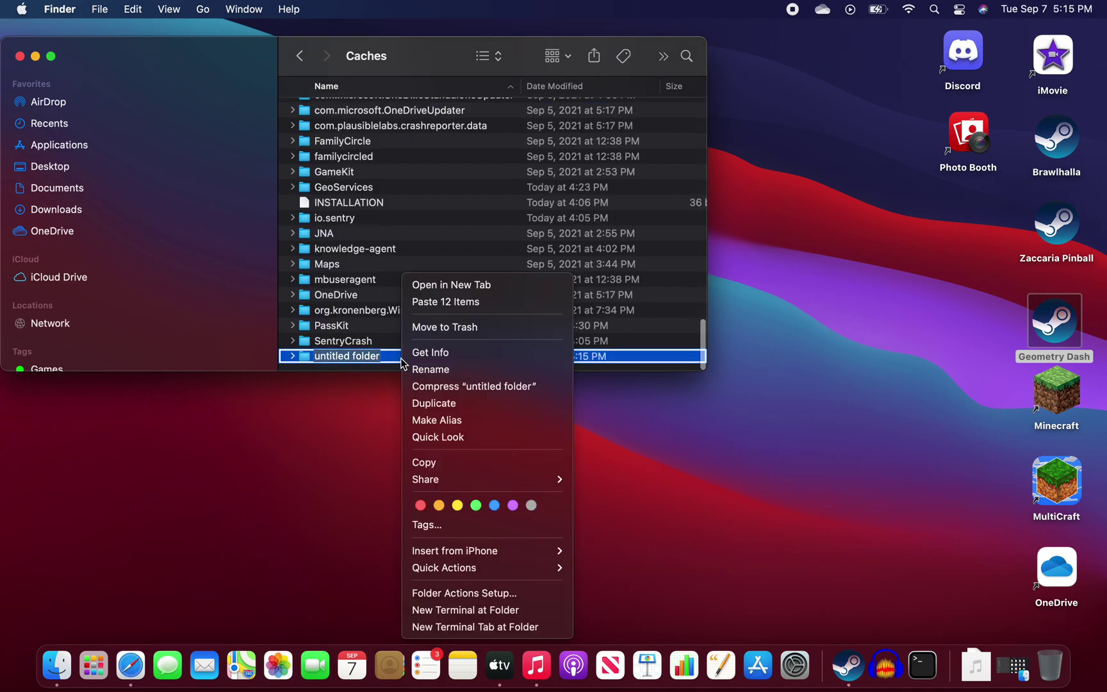
left_click(443, 328)
key("Up")
key("Up")
key("Up")
key("Up")
key("Up")
key("Up")
key("Up")
key("Up")
key("Up")
key("Up")
key("Up")
key("Up")
key("Up")
key("Up")
key("Up")
key("Up")
key("Up")
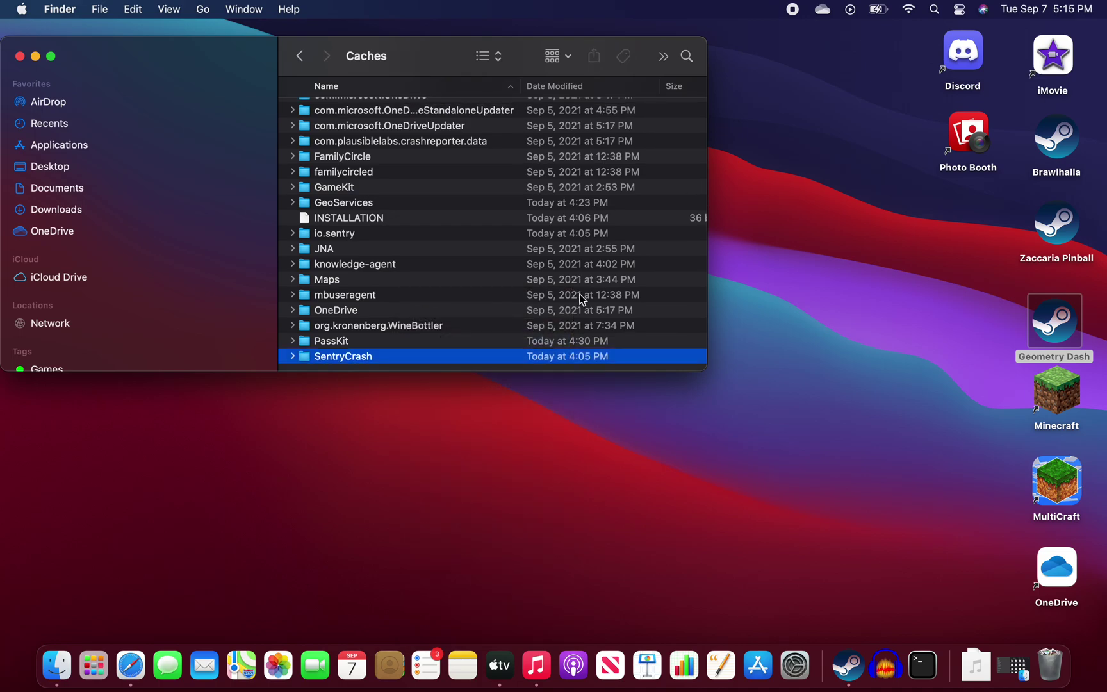
key("Up")
key("Up")
key("Up")
key("Up")
key("Up")
key("Up")
key("Up")
key("Up")
key("Up")
key("Up")
key("Up")
key("Up")
key("Up")
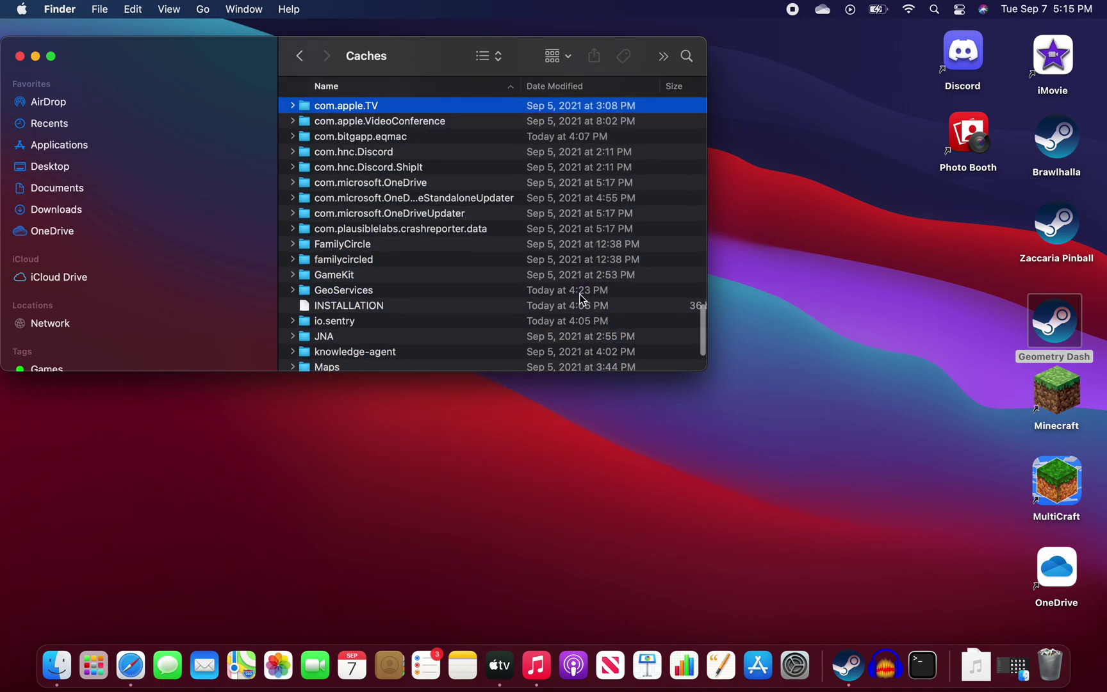
Open a new Finder window on Downloads and position it beside Caches
left_click(100, 9)
left_click(167, 32)
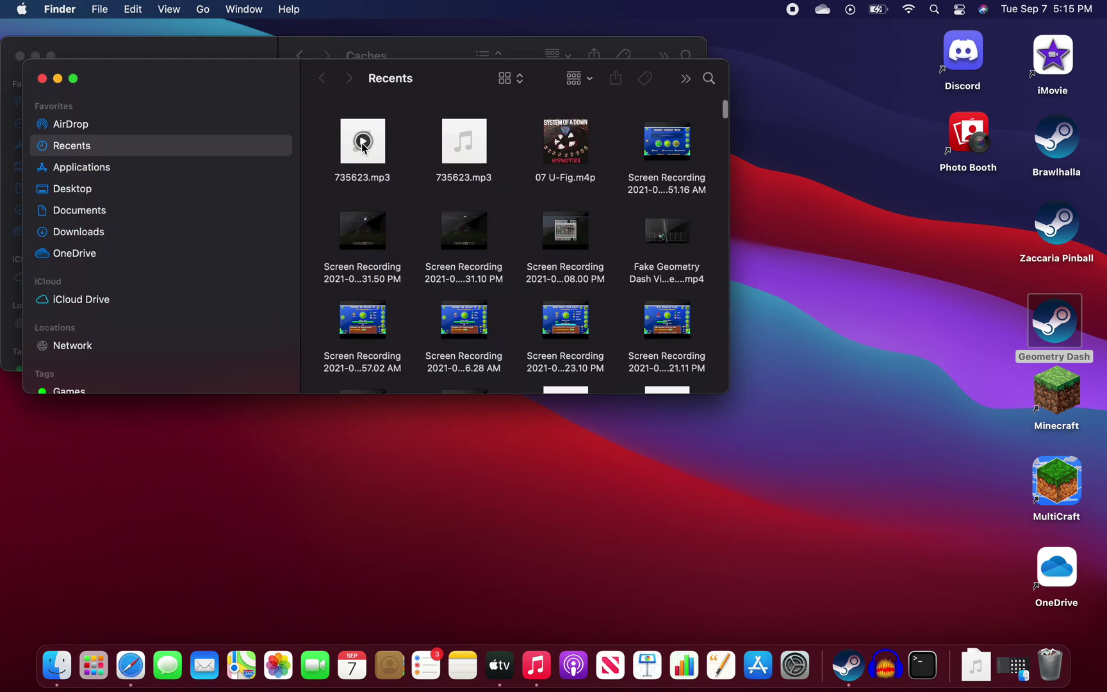
left_click_drag(276, 84, 404, 231)
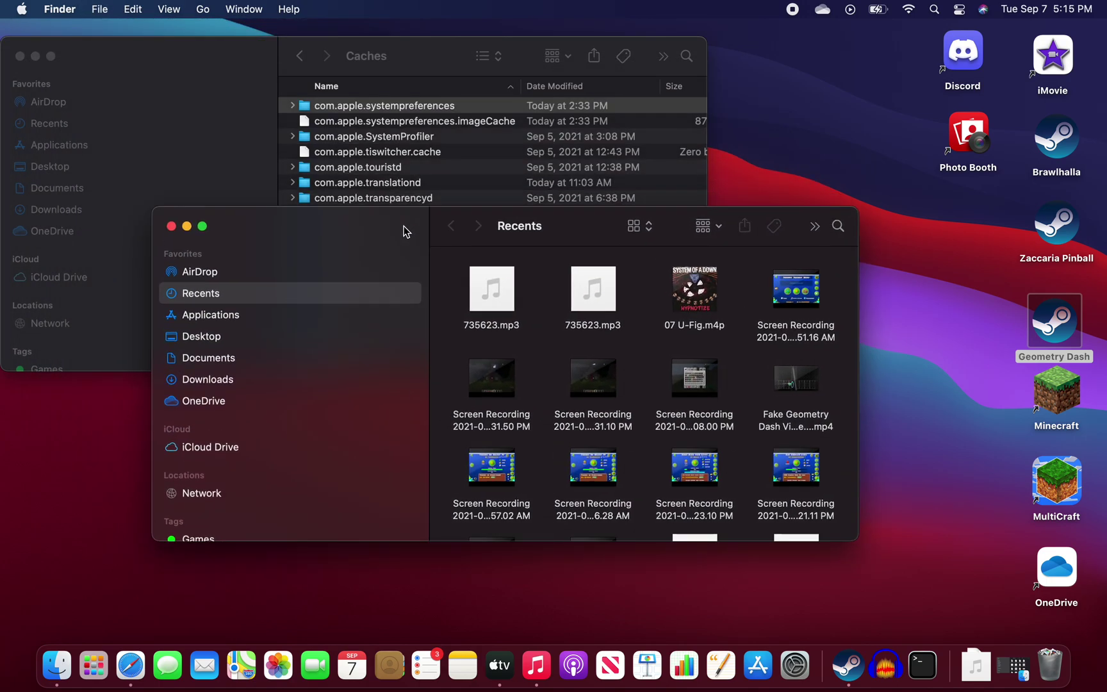
left_click(252, 313)
left_click(244, 294)
left_click(287, 378)
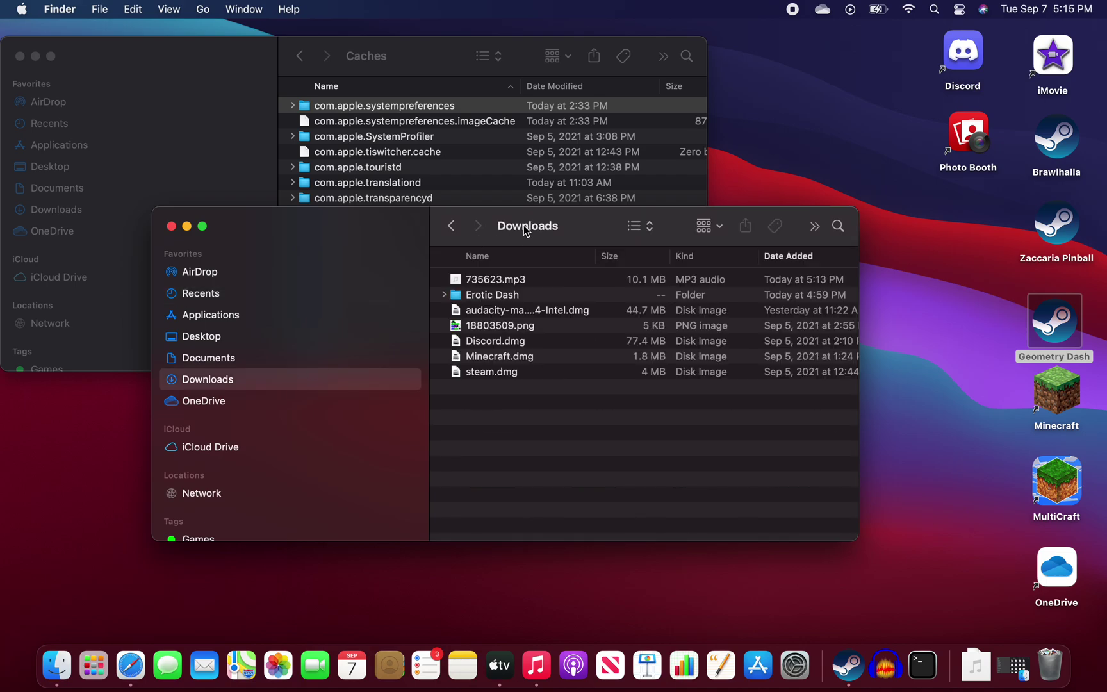
left_click_drag(523, 226, 528, 257)
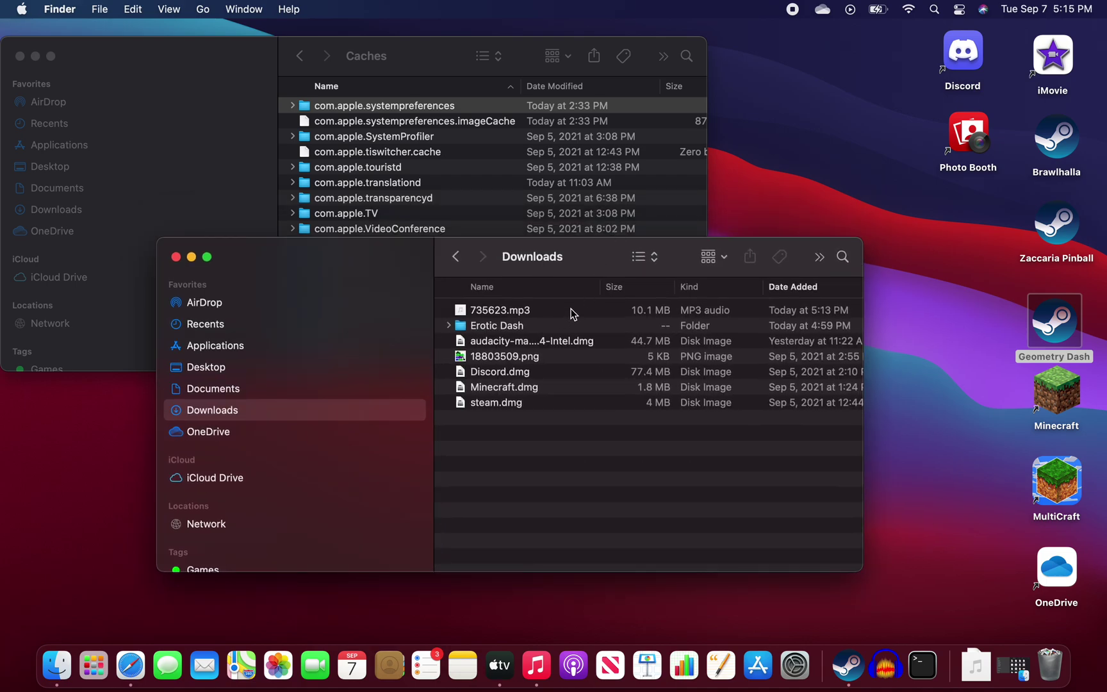
Scroll the Caches list up to the mp3 files starting at 1.mp3
left_click(503, 74)
key("Up")
key("Up")
key("Up")
key("Up")
key("Up")
key("Up")
key("Up")
key("Up")
key("Up")
key("Up")
key("Up")
key("Up")
key("Up")
key("Up")
key("Up")
key("Up")
key("Up")
key("Up")
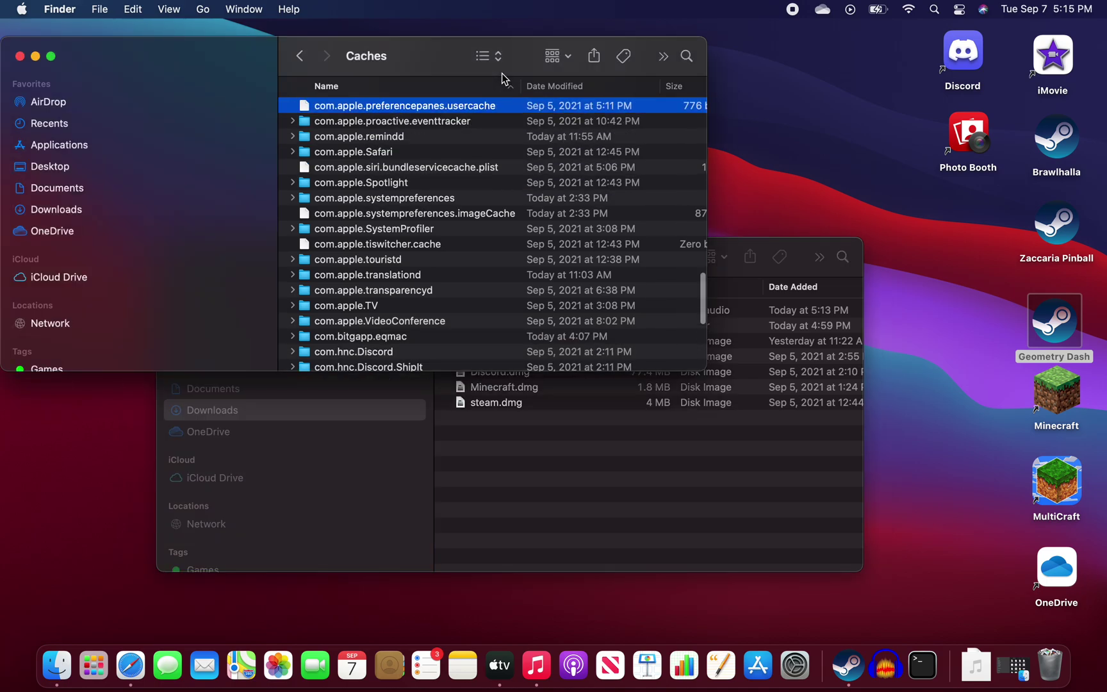
key("Up")
key("Up")
key("Up")
key("Up")
key("Up")
key("Up")
key("Up")
key("Up")
key("Up")
key("Up")
key("Up")
key("Up")
key("Up")
key("Up")
key("Up")
key("Up")
key("Up")
key("Up")
key("Up")
key("Up")
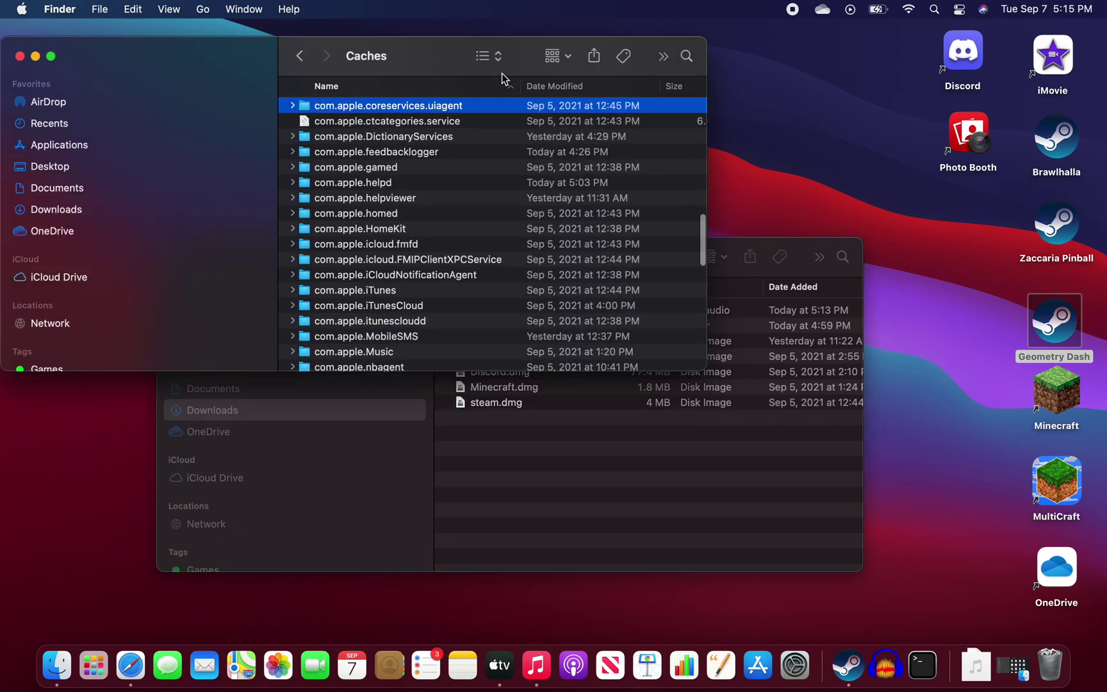
key("Up")
key("Up")
key("Up")
key("Up")
key("Up")
key("Up")
key("Up")
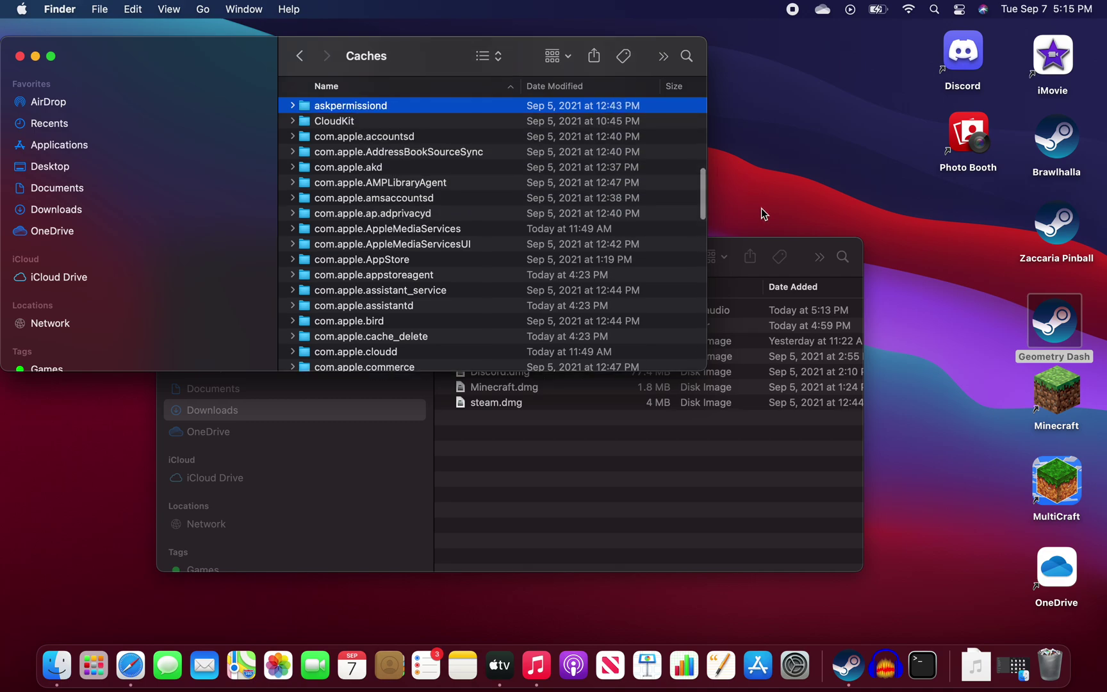
left_click_drag(704, 206, 704, 175)
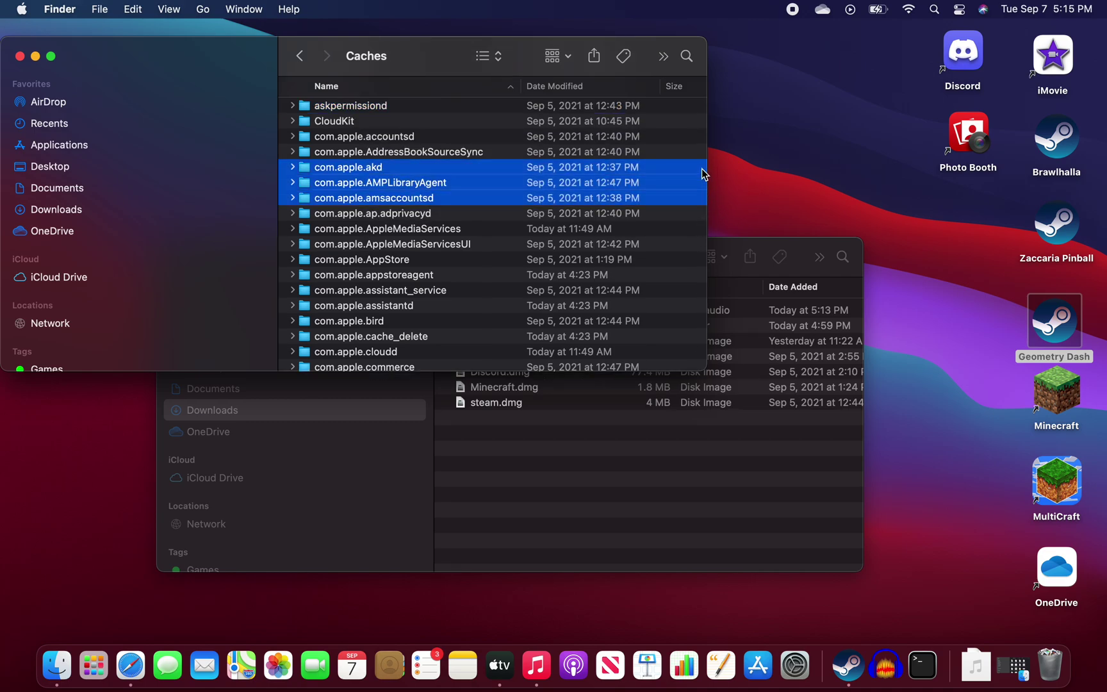
left_click(670, 215)
key("Up")
key("Up")
key("Up")
key("Up")
key("Up")
key("Up")
key("Up")
key("Up")
key("Up")
key("Up")
key("Up")
key("Up")
key("Up")
key("Up")
key("Up")
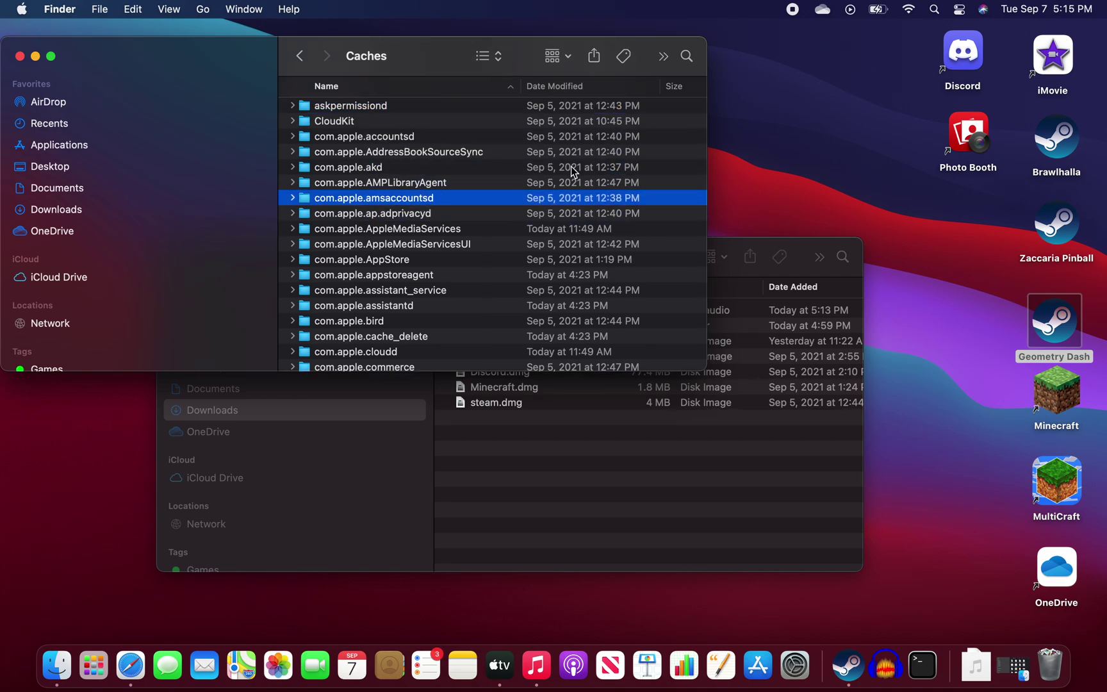
key("Up")
key("Up")
key("Up")
key("Up")
key("Up")
key("Up")
key("Up")
key("Up")
key("Up")
key("Up")
key("Up")
key("Up")
key("Up")
key("Up")
key("Up")
key("Up")
key("Up")
key("Up")
key("Up")
key("Up")
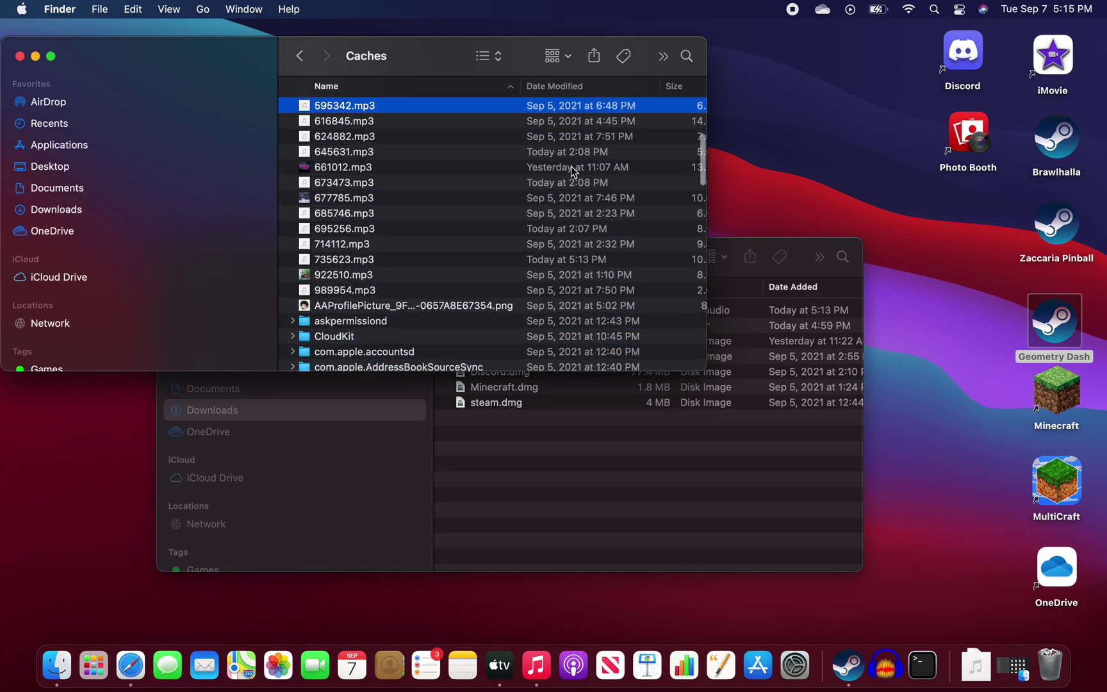
left_click(605, 436)
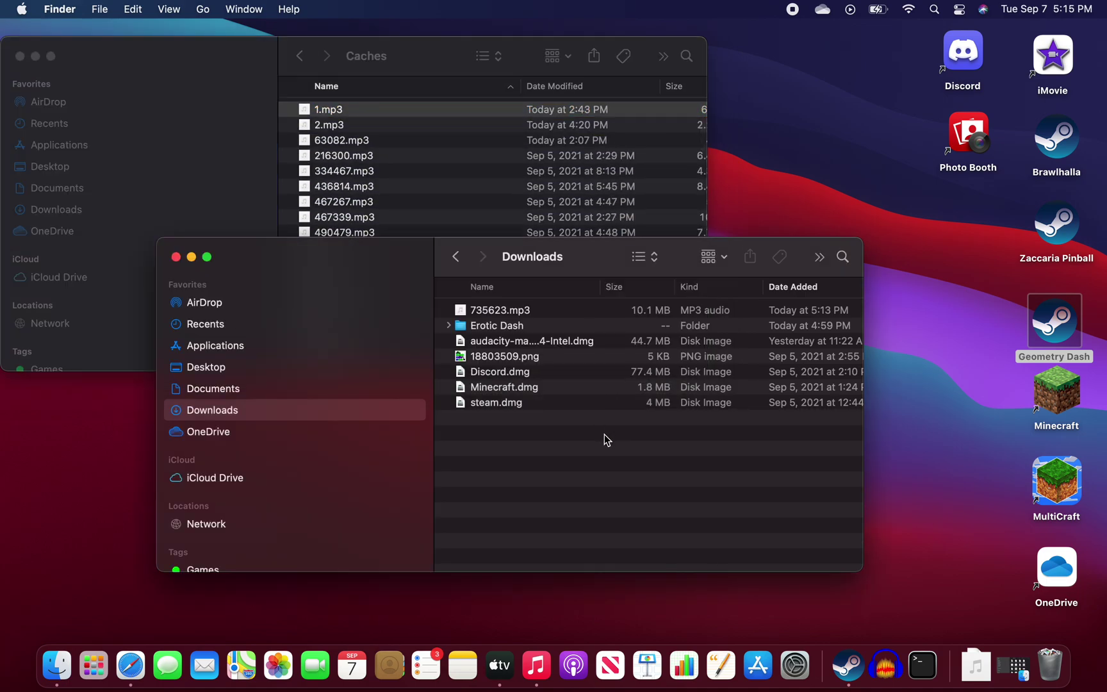
Quick Look 735623.mp3 in Downloads to hear the 4:29 track, then reselect it
left_click(510, 313)
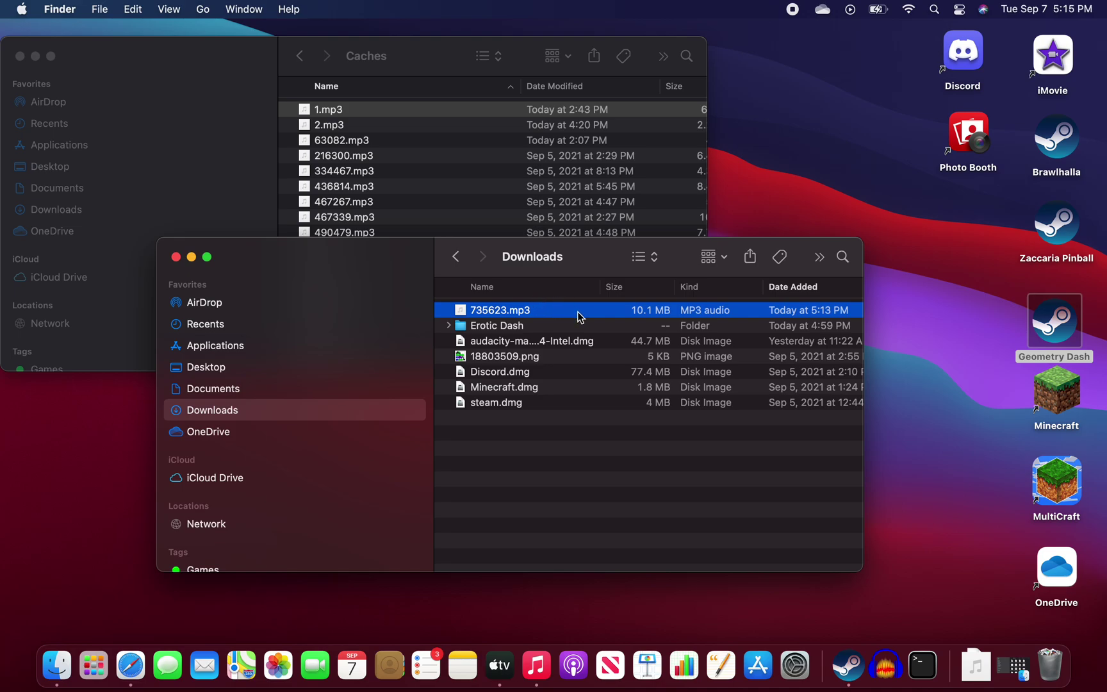
key("space")
key("space")
key("space")
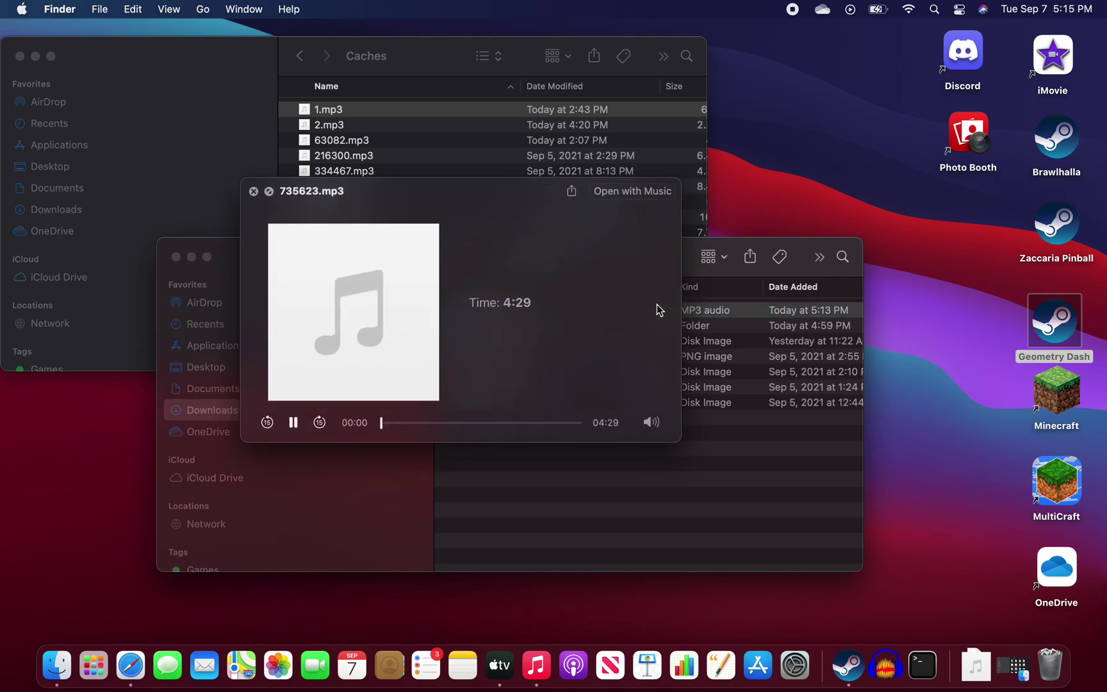
key("space")
left_click(707, 388)
left_click(673, 506)
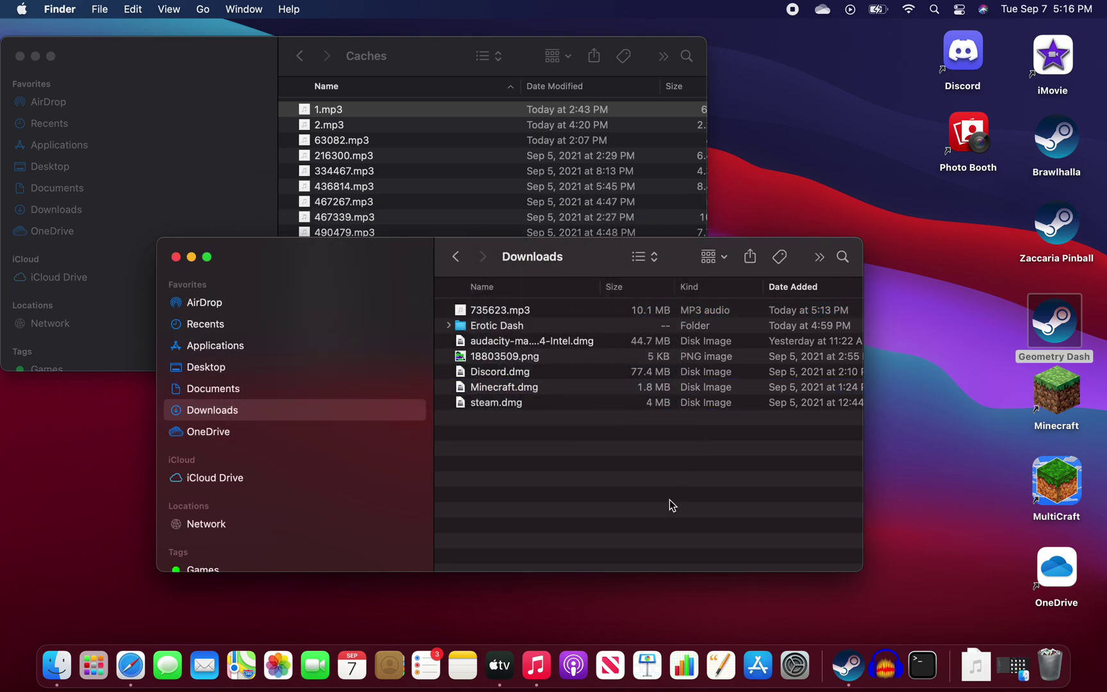
left_click_drag(611, 266, 615, 311)
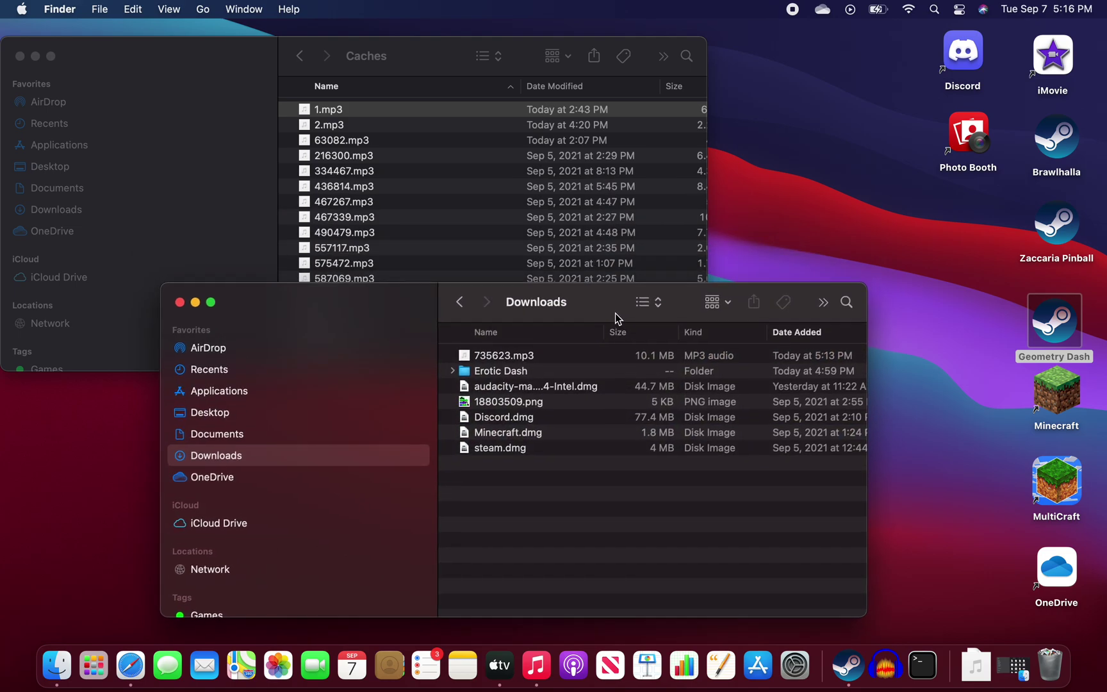
left_click(623, 357)
Preview 735623.mp3 once more, then deselect it
key("space")
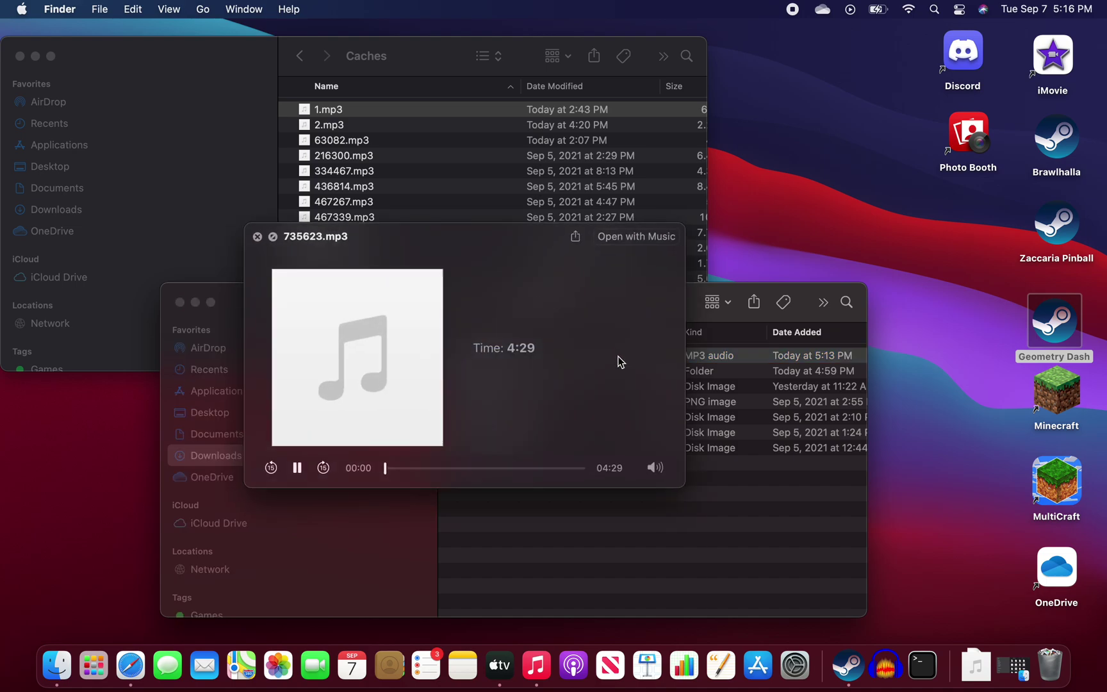
key("space")
key("space")
key("space")
left_click(570, 356)
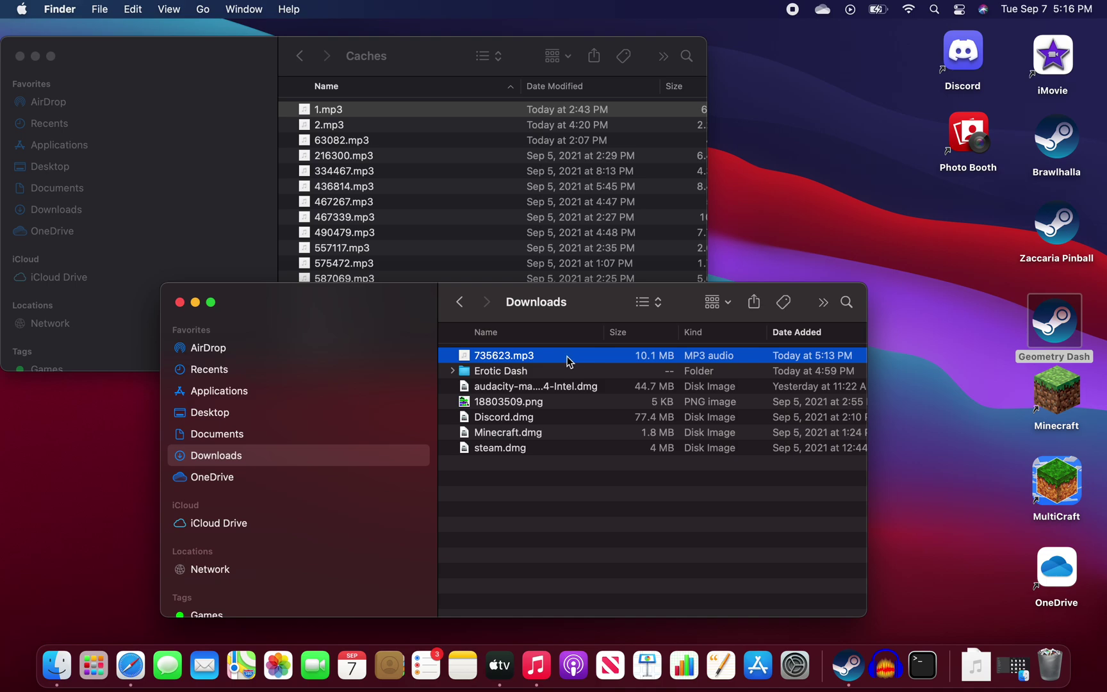
left_click(608, 554)
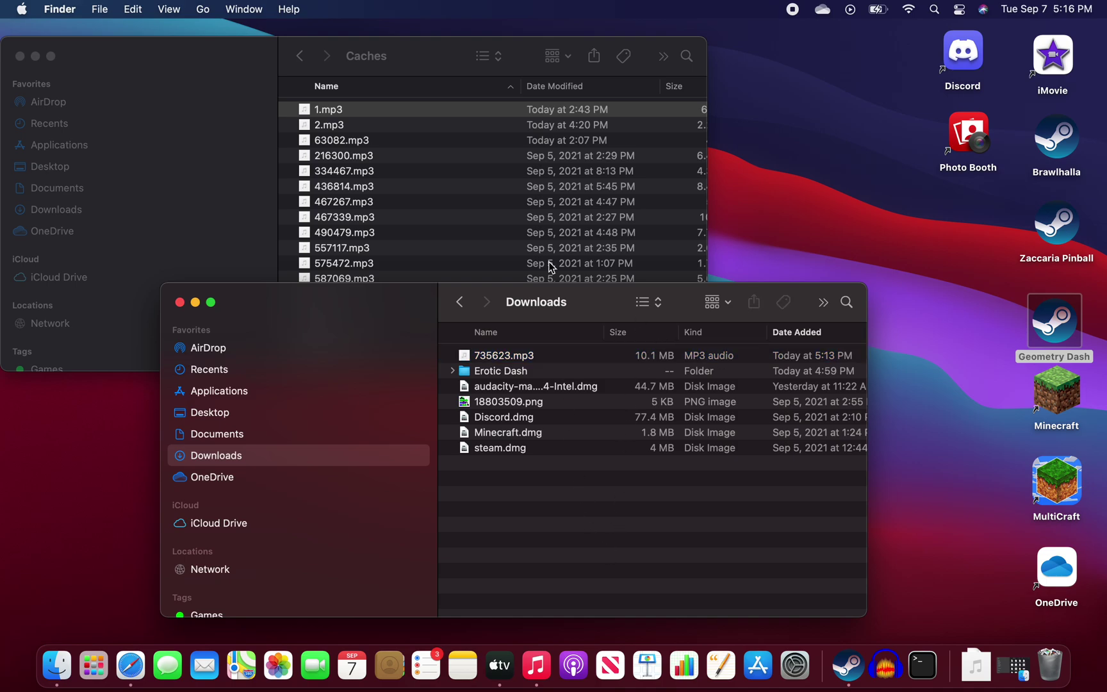
Switch the Downloads window to icon view from the right-click View menu
left_click(716, 303)
left_click(651, 472)
right_click(650, 472)
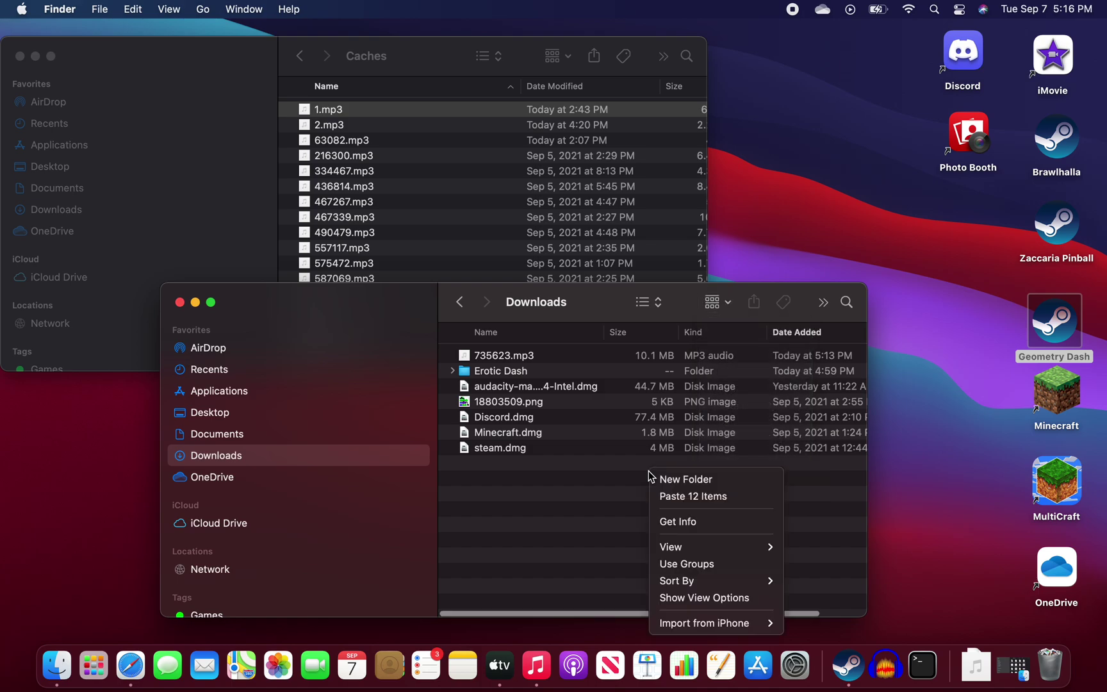
mouse_move(684, 555)
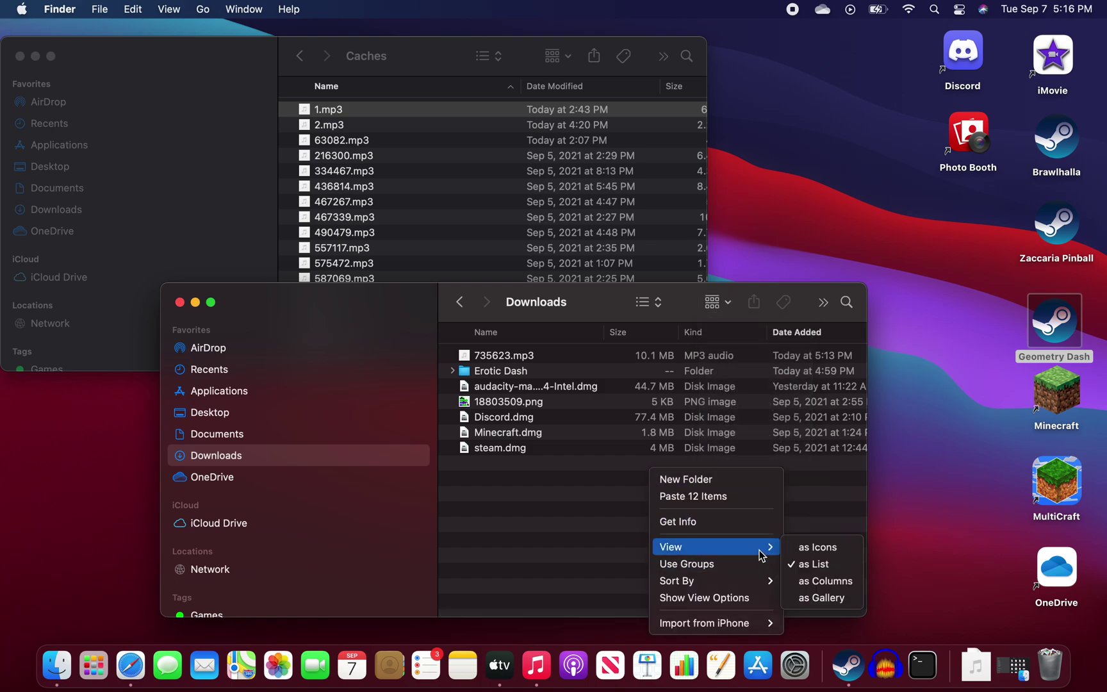
left_click(796, 551)
Select 735623.mp3 in icon view and preview it again
left_click(482, 351)
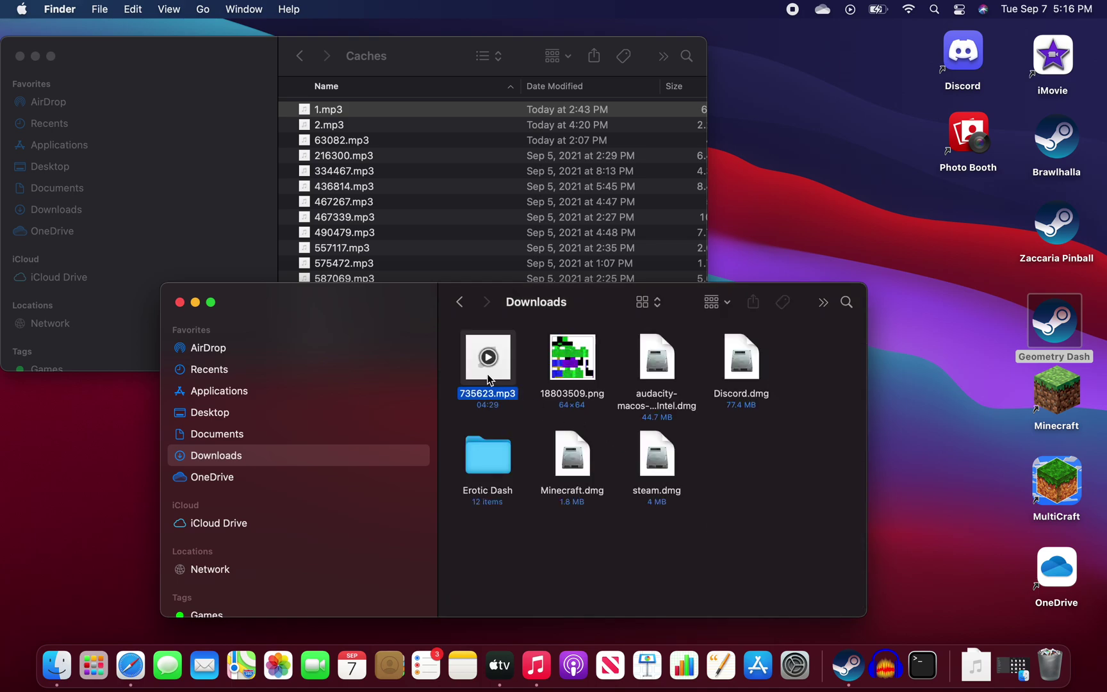
key("space")
left_click(596, 589)
left_click_drag(493, 340, 500, 358)
key("space")
key("space")
left_click(611, 581)
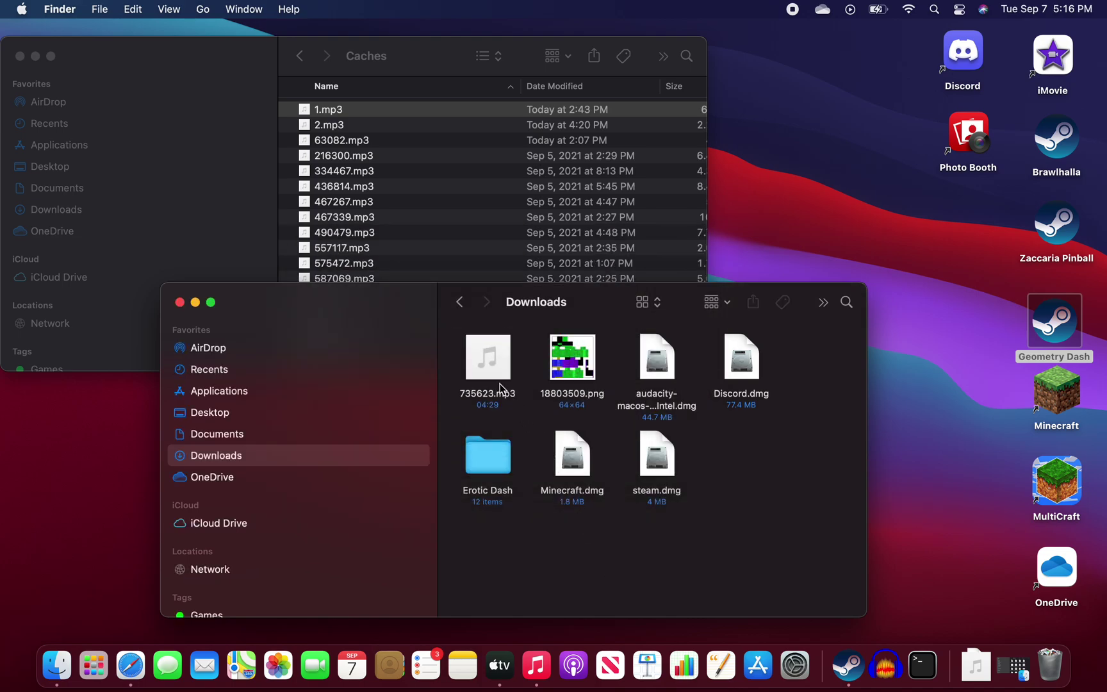
Copy 735623.mp3, move it into Caches with Cmd+Option+V, replacing the existing copy
right_click(499, 362)
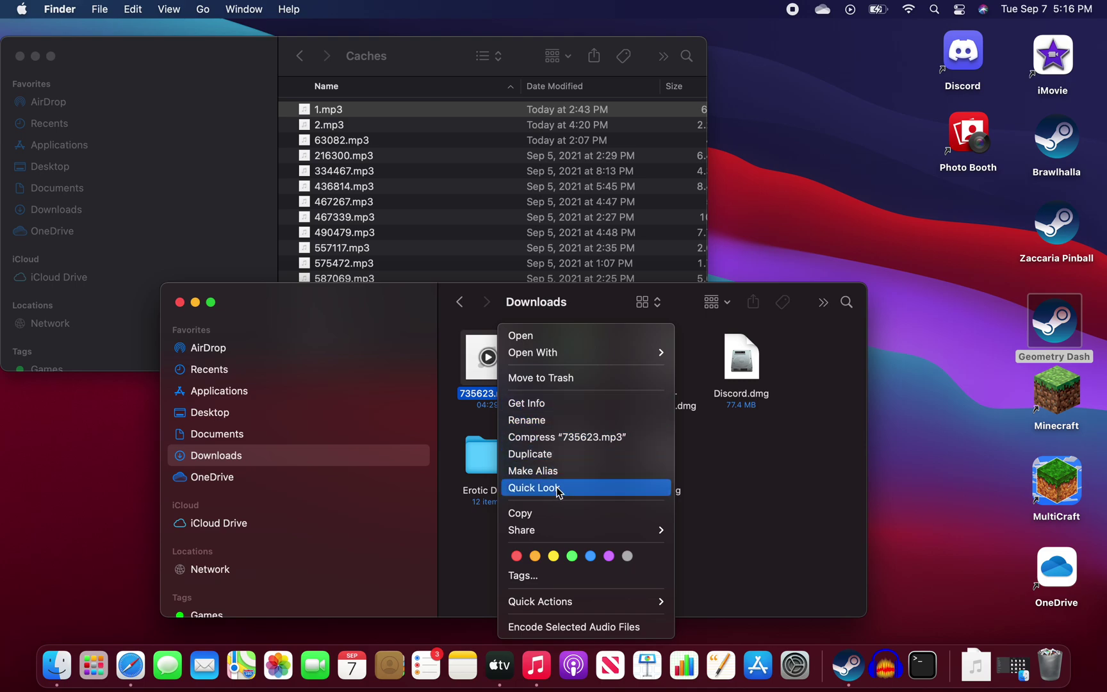
left_click(560, 514)
left_click(454, 207)
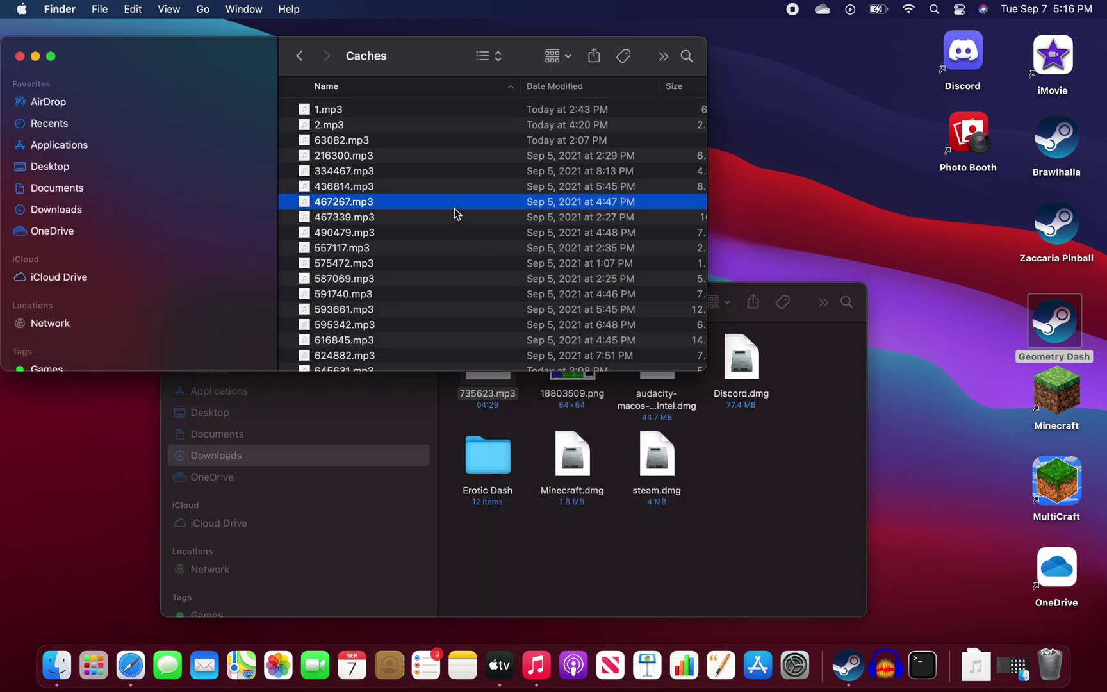
right_click(456, 213)
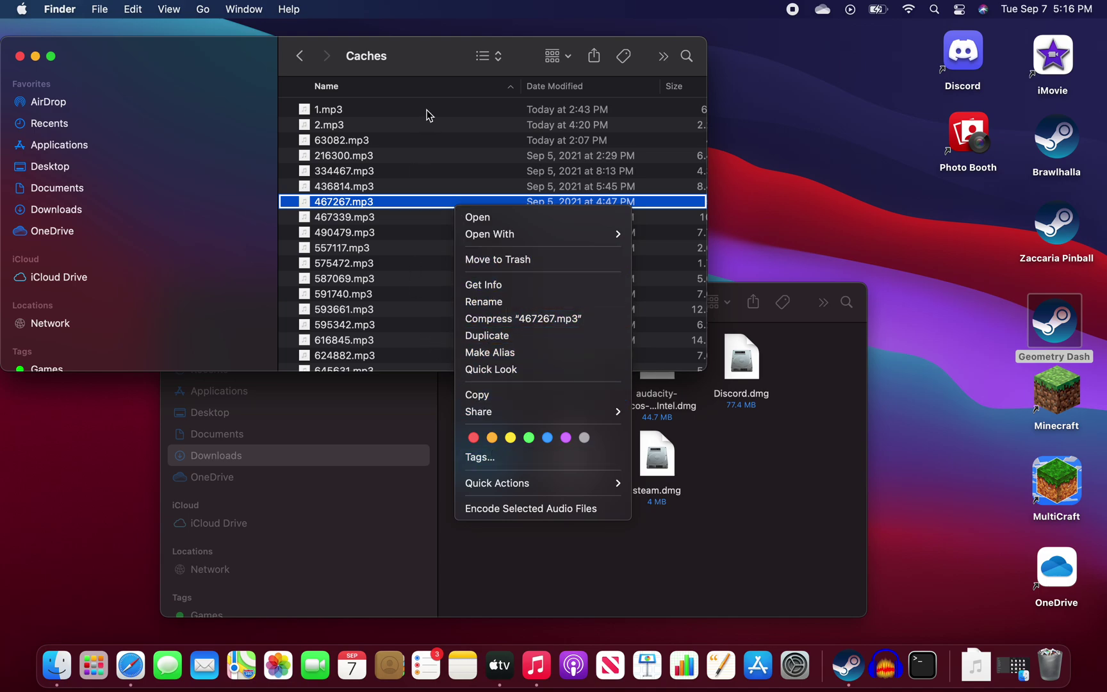
left_click(416, 88)
key("super+alt+v")
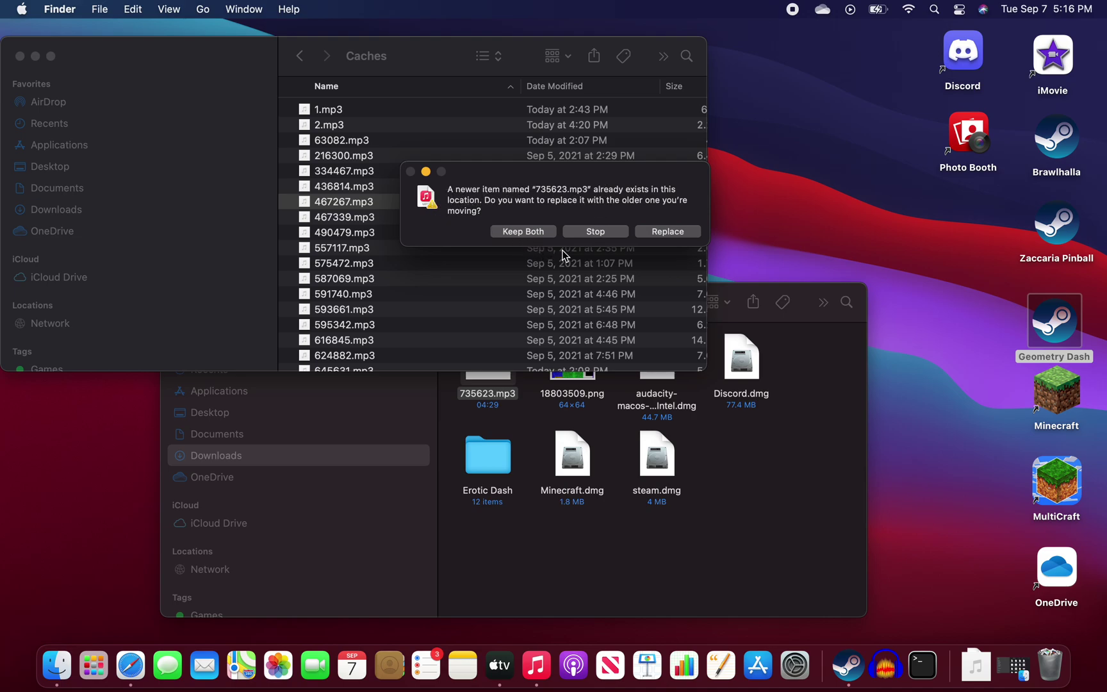
left_click(663, 232)
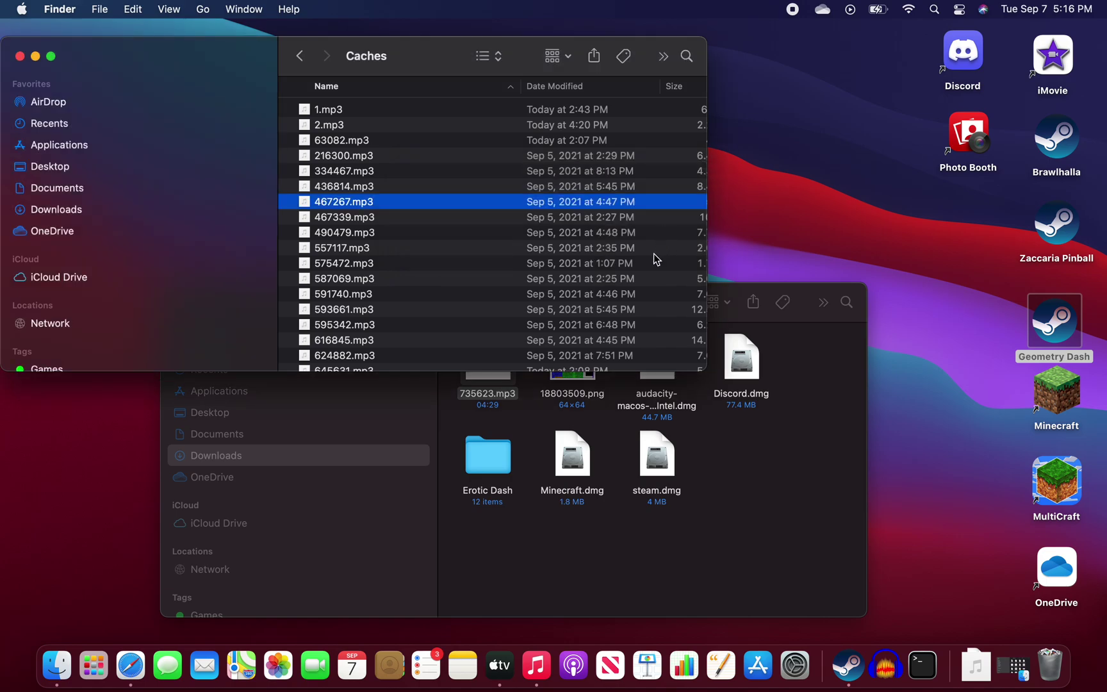
Launch Geometry Dash and go to the online level search under Create
left_click(972, 415)
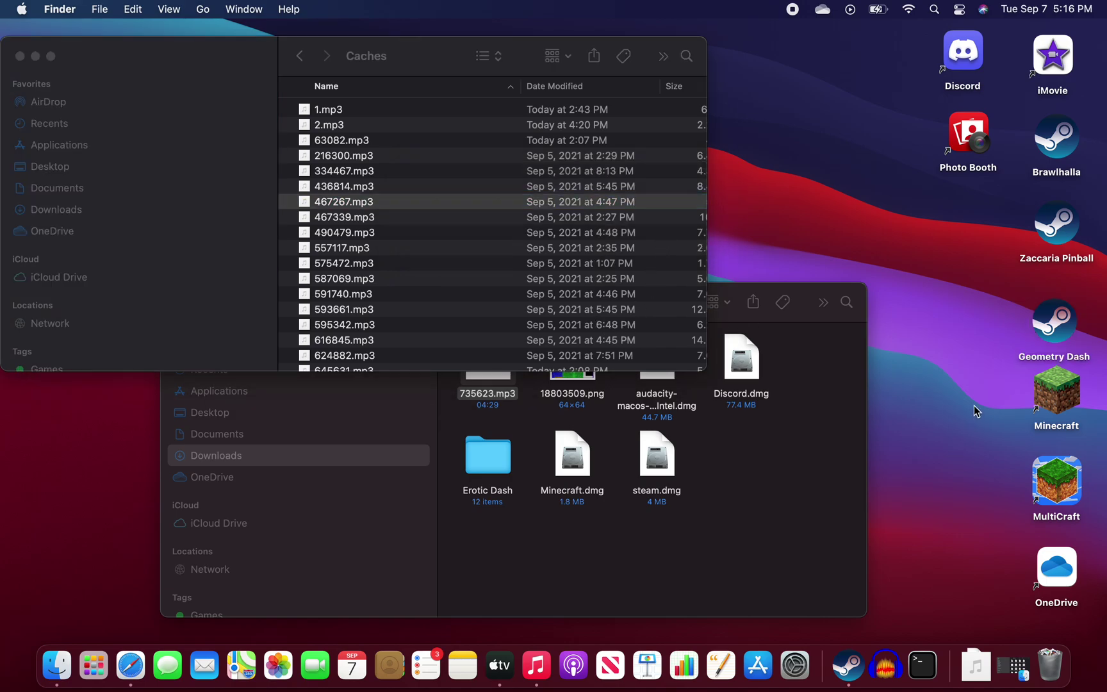
double_click(1054, 320)
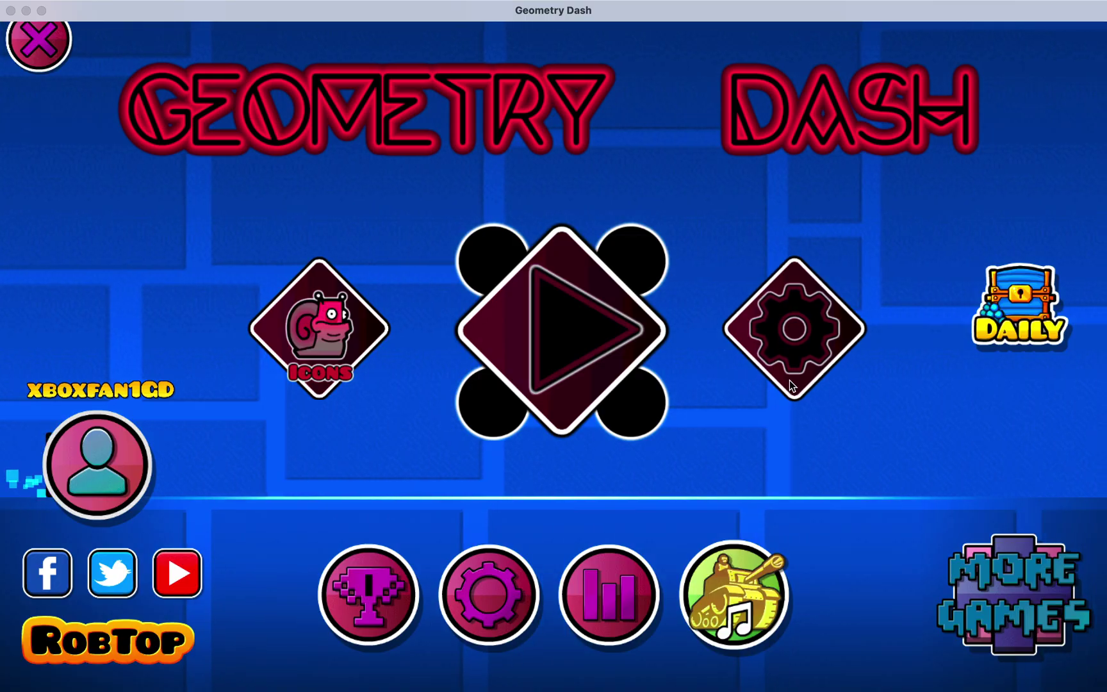
left_click(790, 380)
left_click(508, 113)
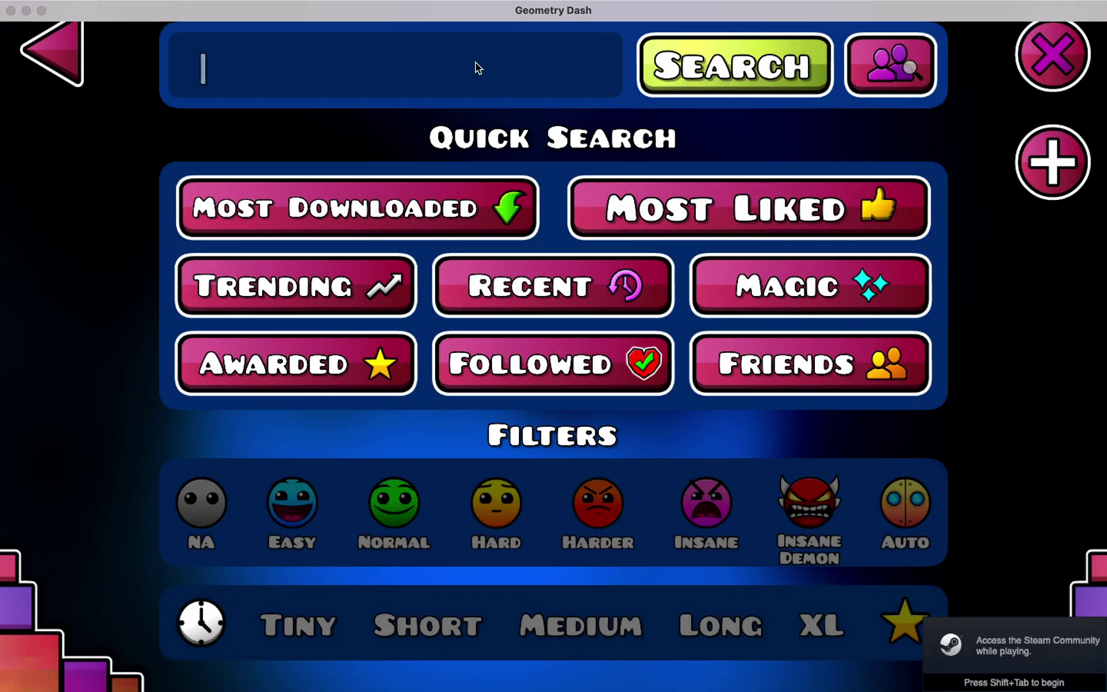
Search for FREEDOM08 and open the Freedom08 Noclip level from the results
type("FREEDO")
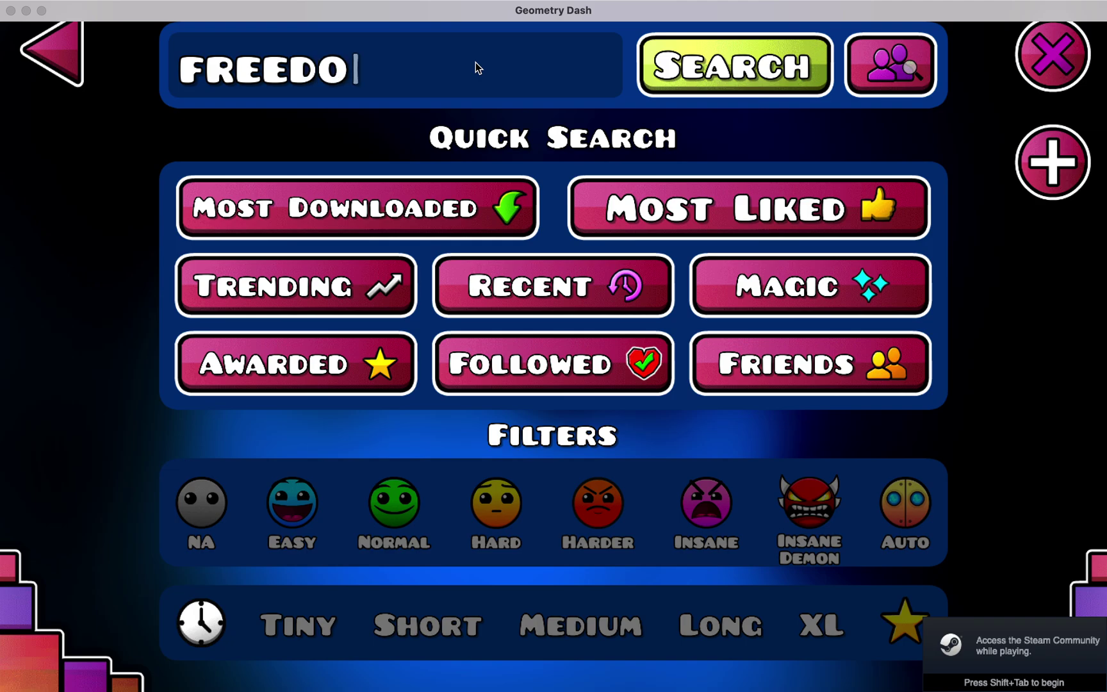
type("M08")
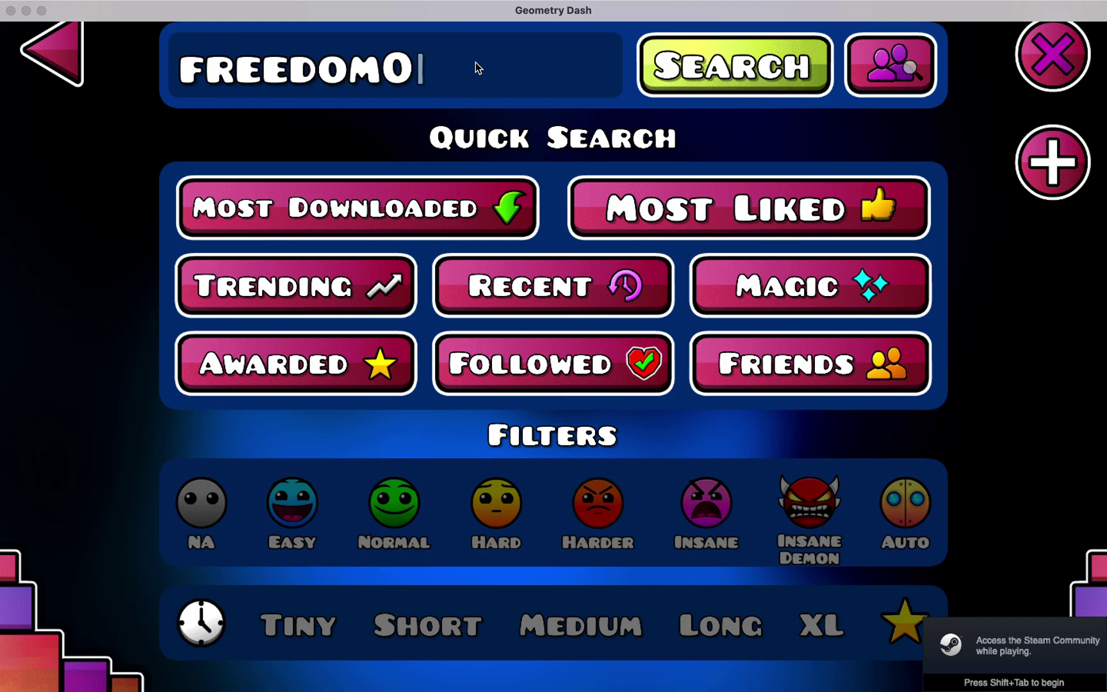
left_click(704, 69)
left_click_drag(798, 486, 827, 375)
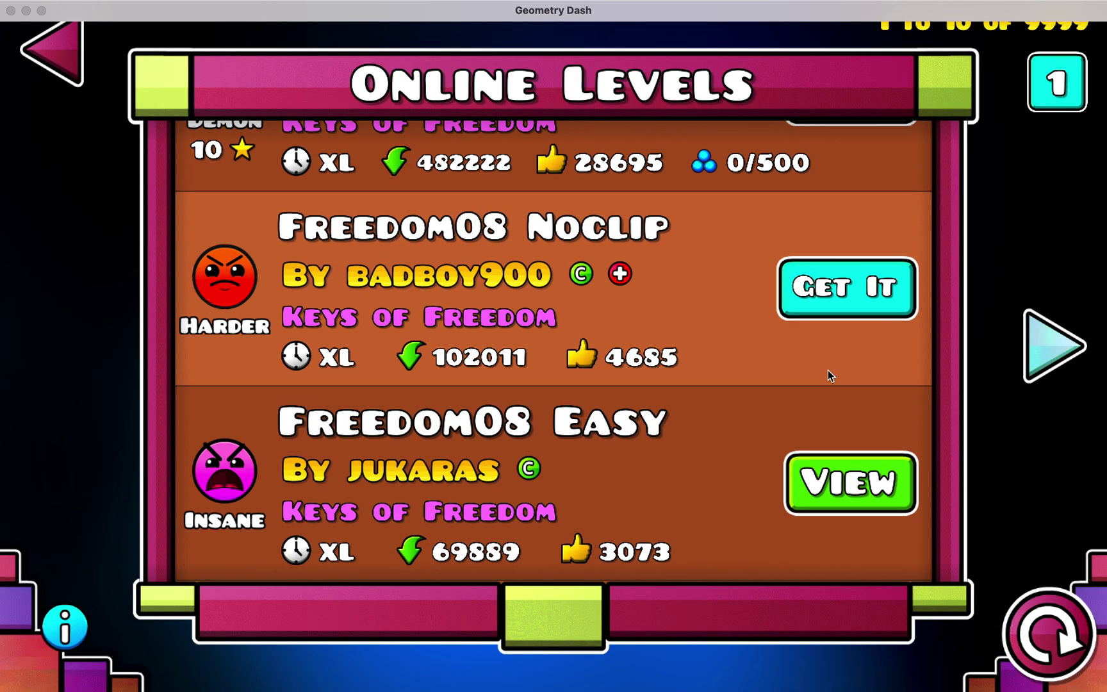
left_click(850, 482)
key("Escape")
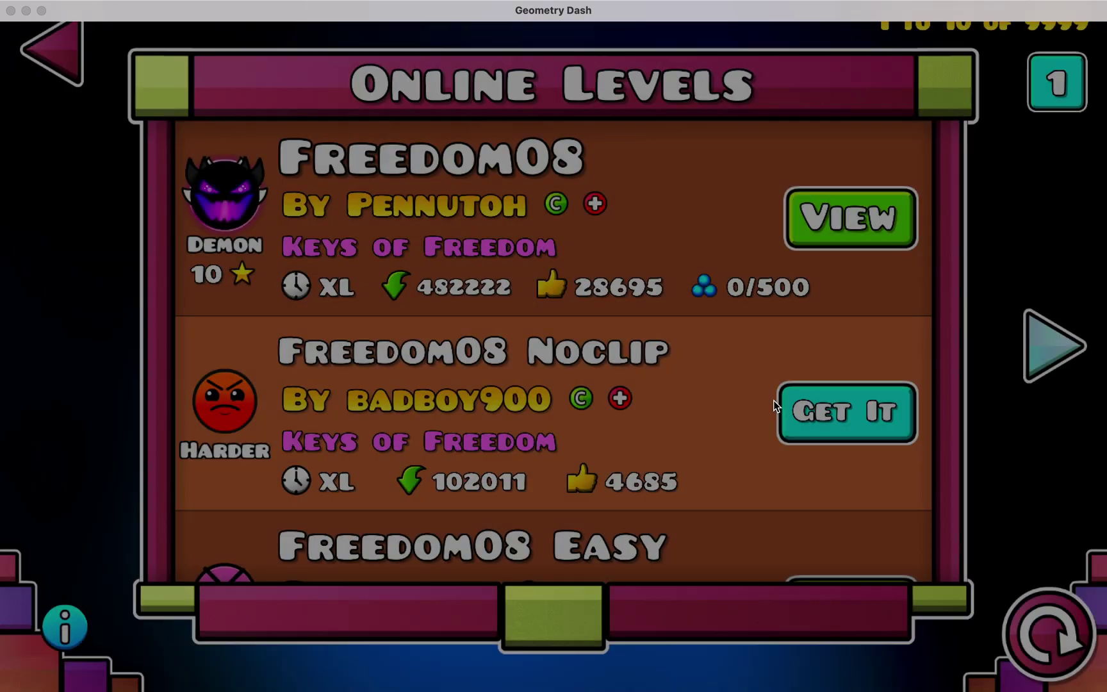
left_click(536, 247)
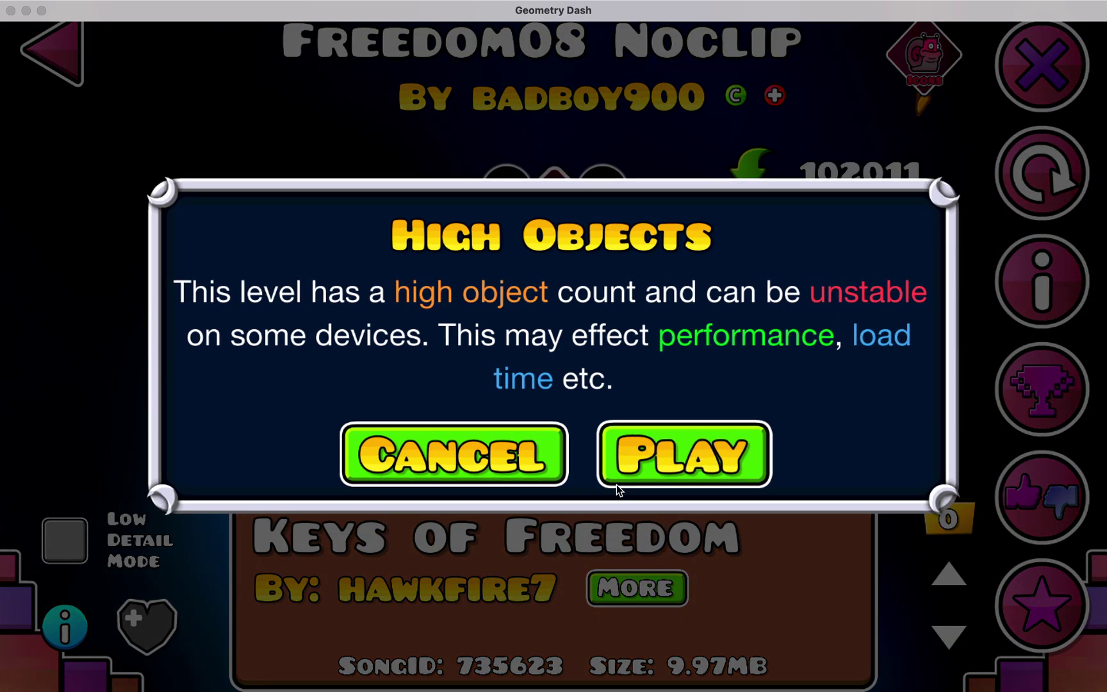
Play Freedom08 Noclip past the High Objects warning, flipping through the opening orbs and rings
left_click(617, 484)
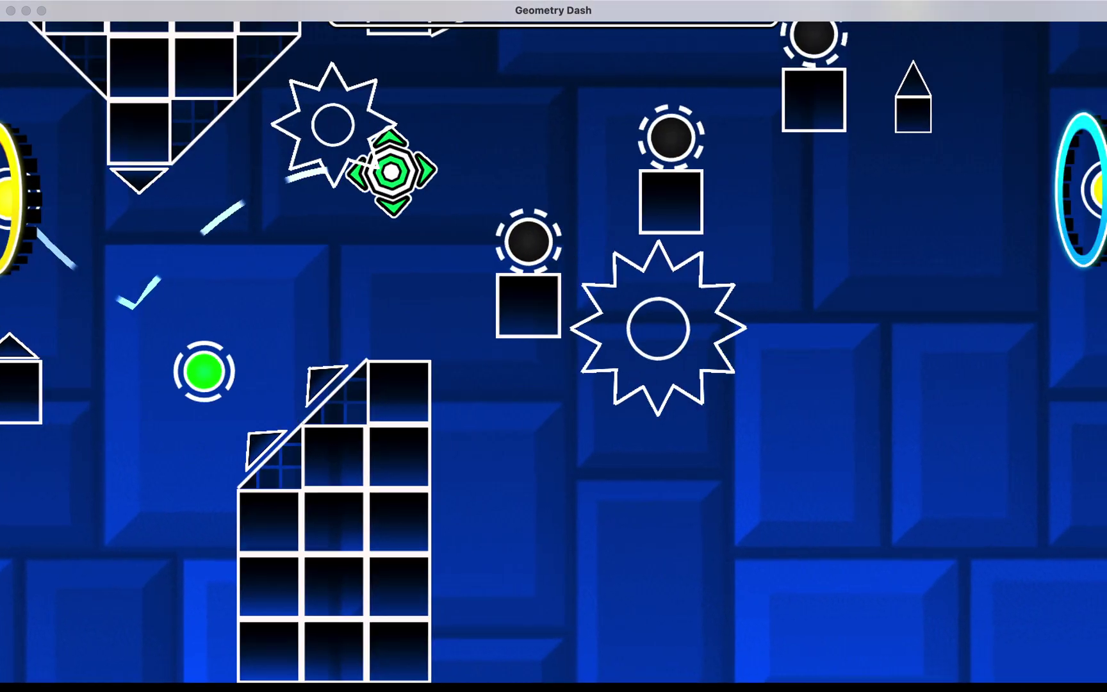
key("space")
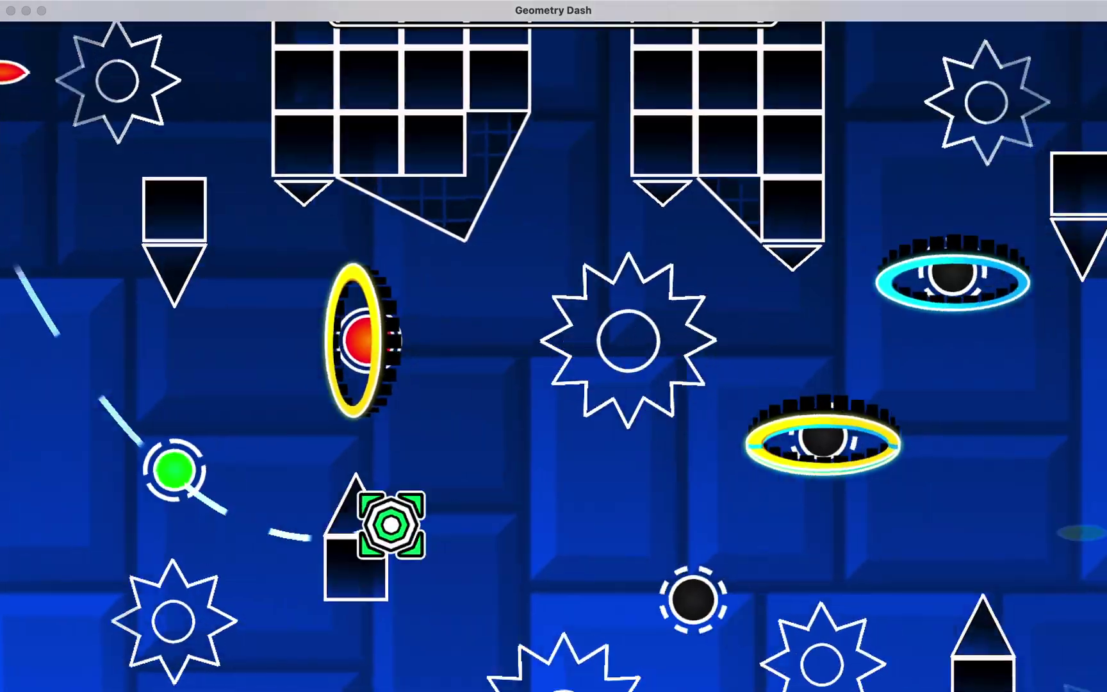
key("space")
key("space")
key("space")
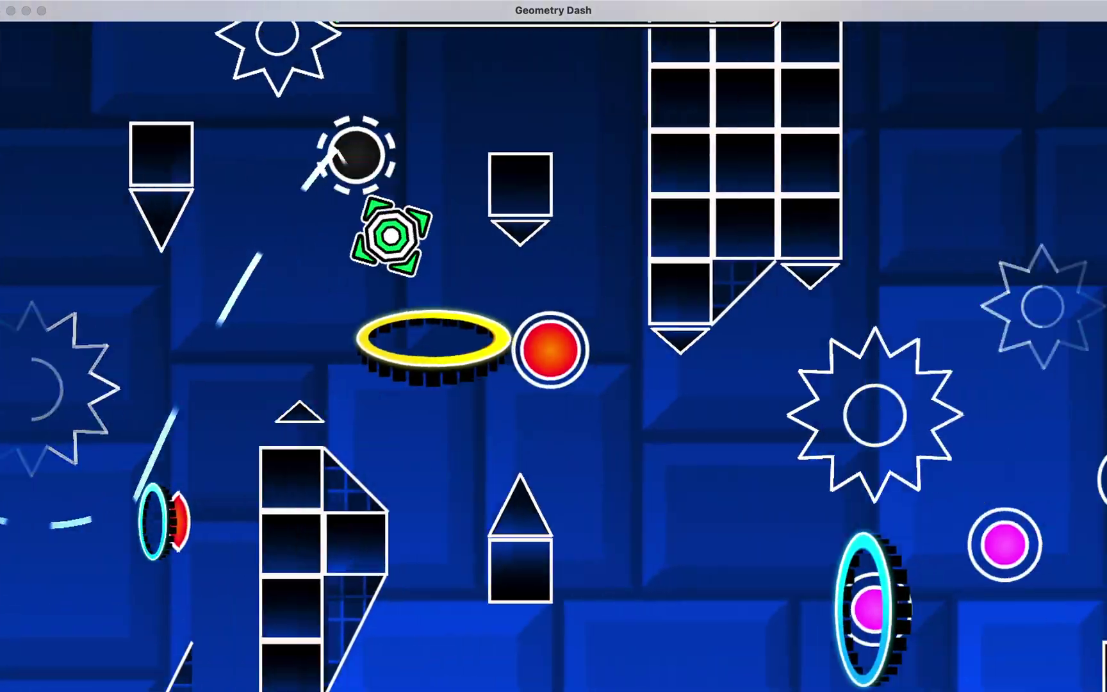
key("space")
key("space")
key("space")
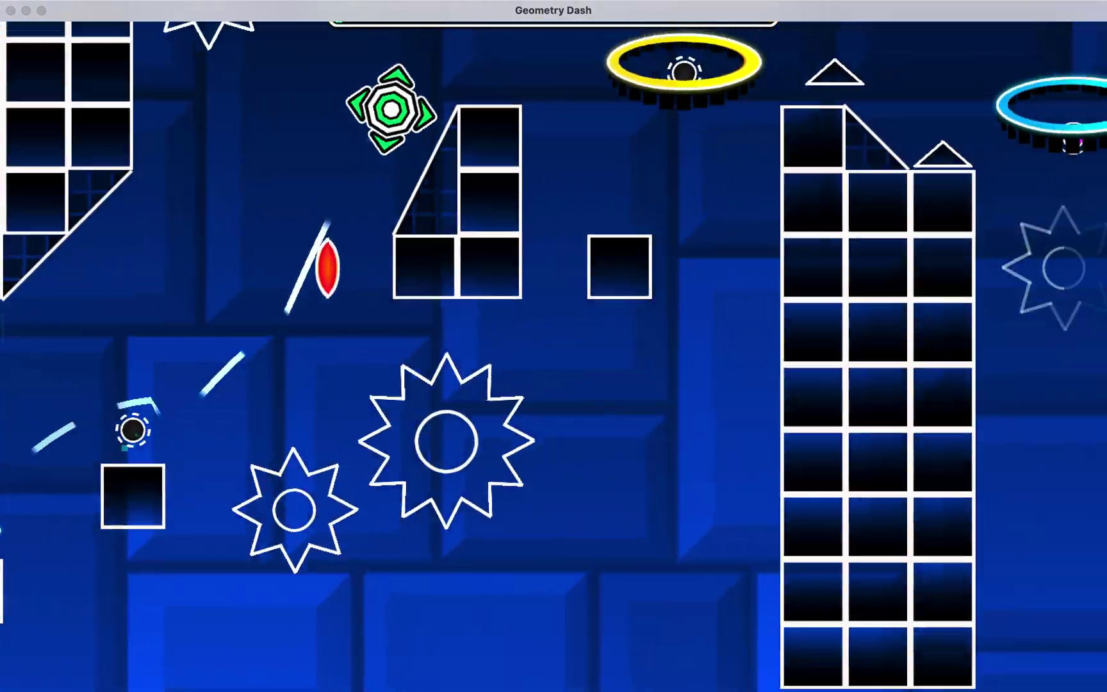
key("space")
key("space")
key("space")
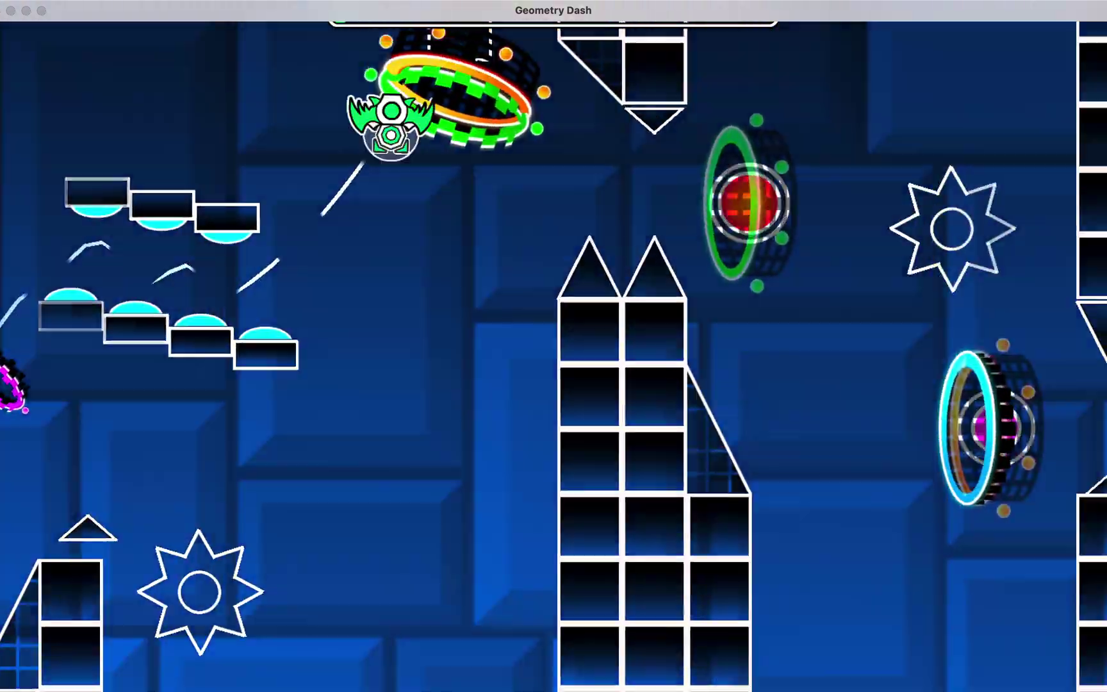
key("space")
key("space")
key("space")
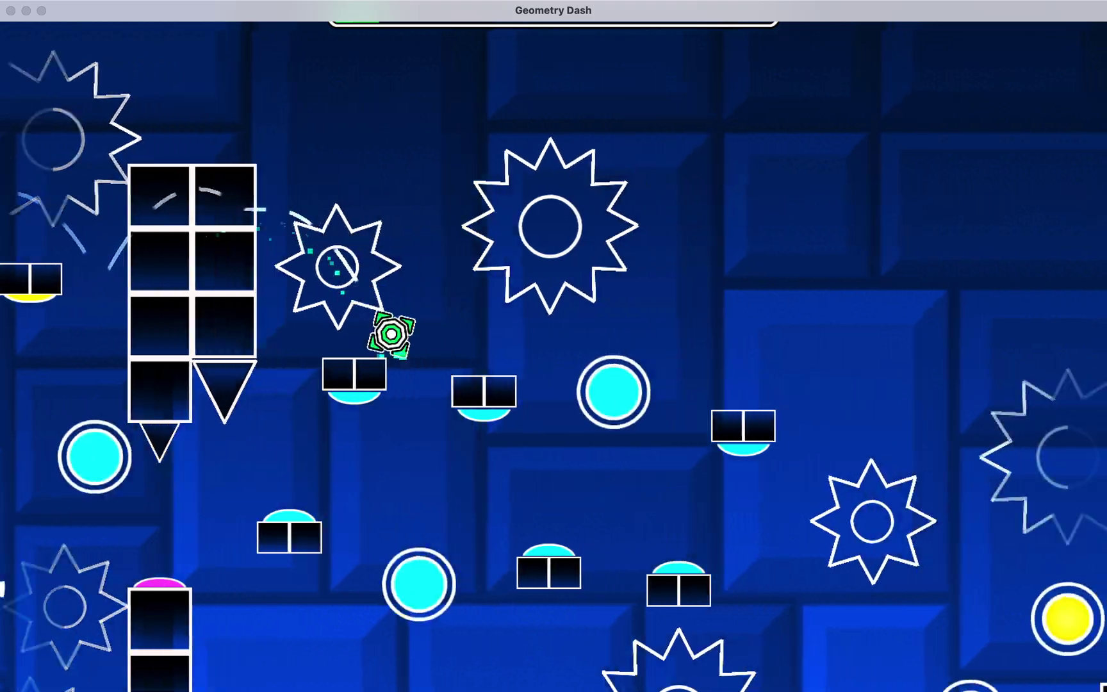
key("space")
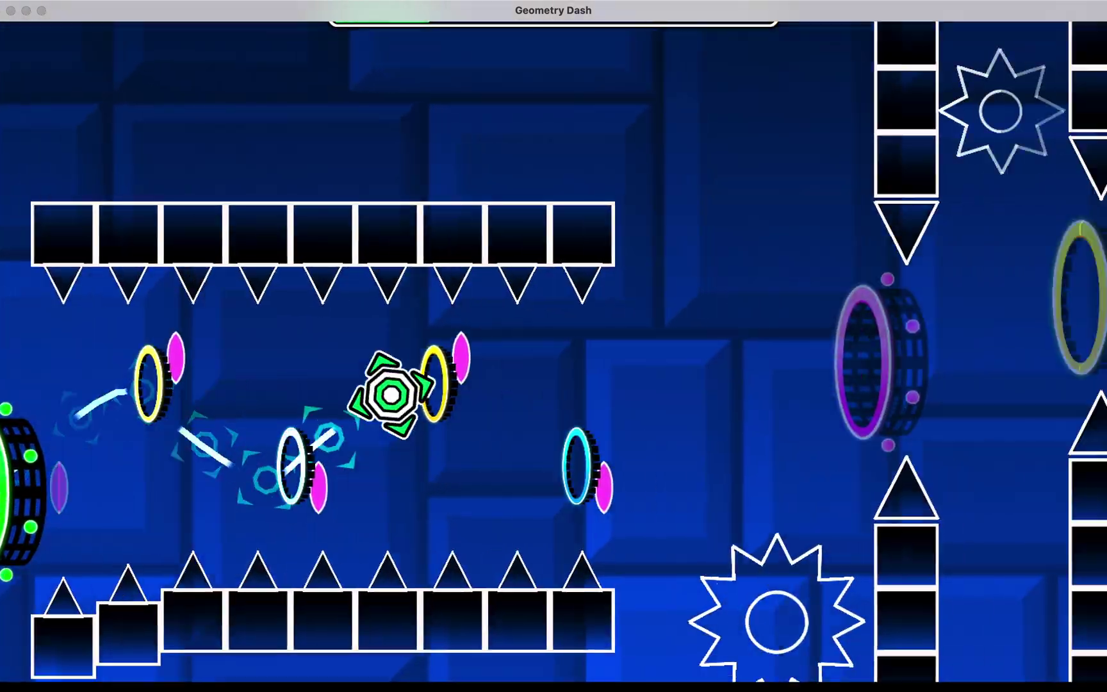
Steer the wave through the zigzag corridor, dodging spikes into the portal sections
key("space")
key("space")
key("space")
key("space")
key("space")
key("space")
key("space")
key("space")
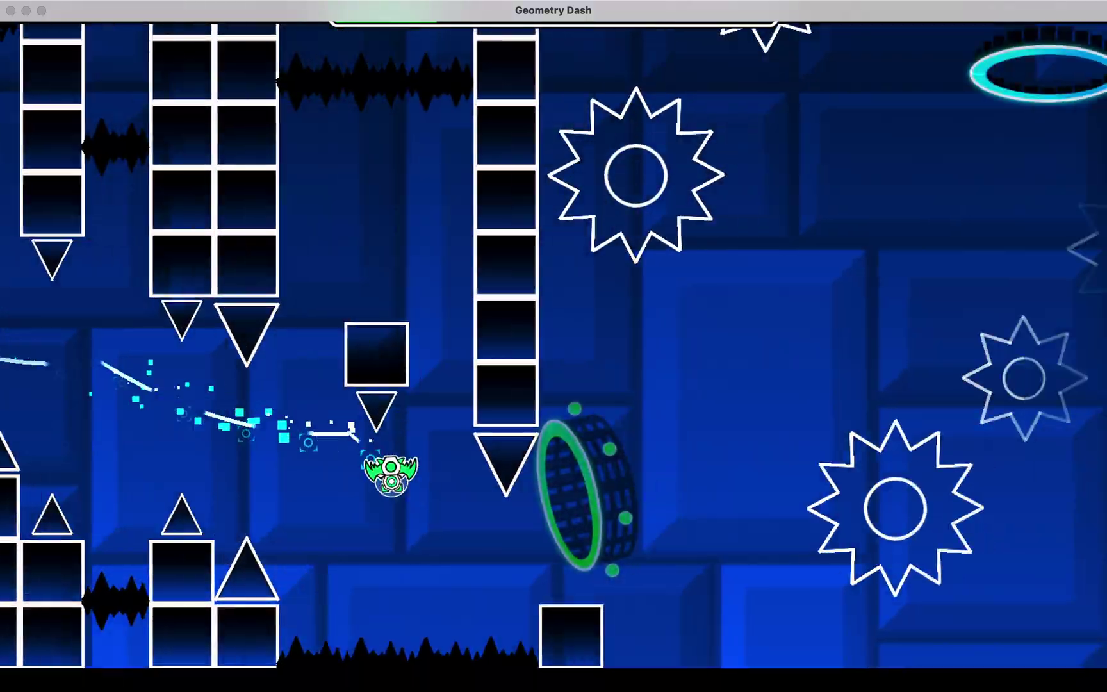
key("space")
key("space")
key("space")
key("space")
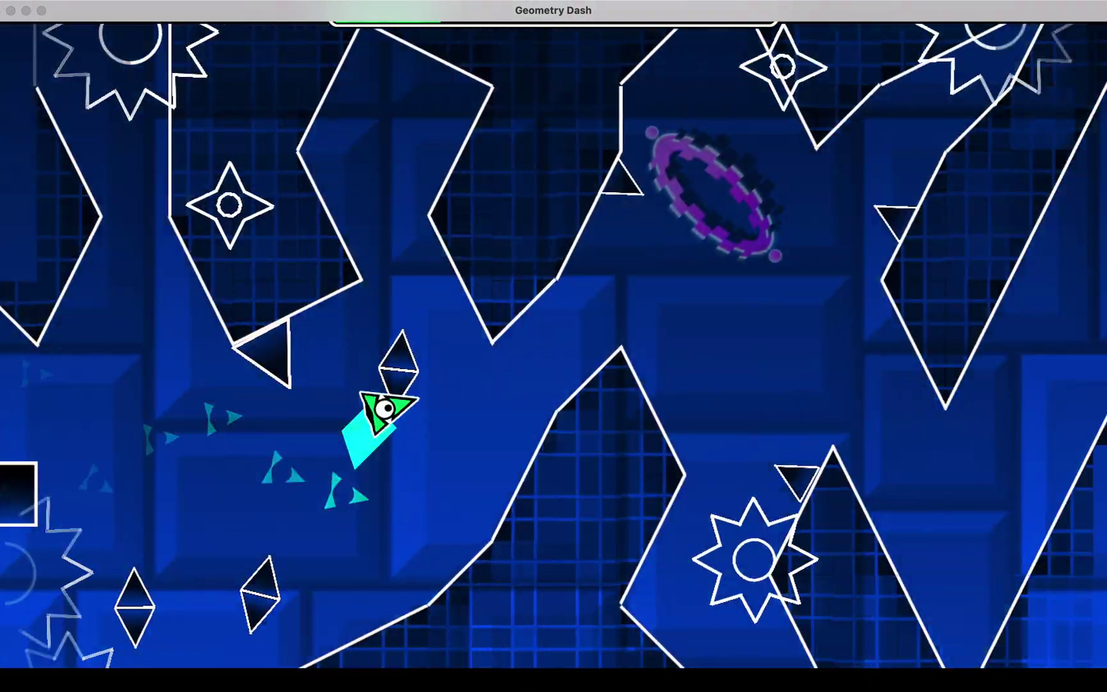
key("space")
key("space")
key("space")
key("space")
key("space")
key("space")
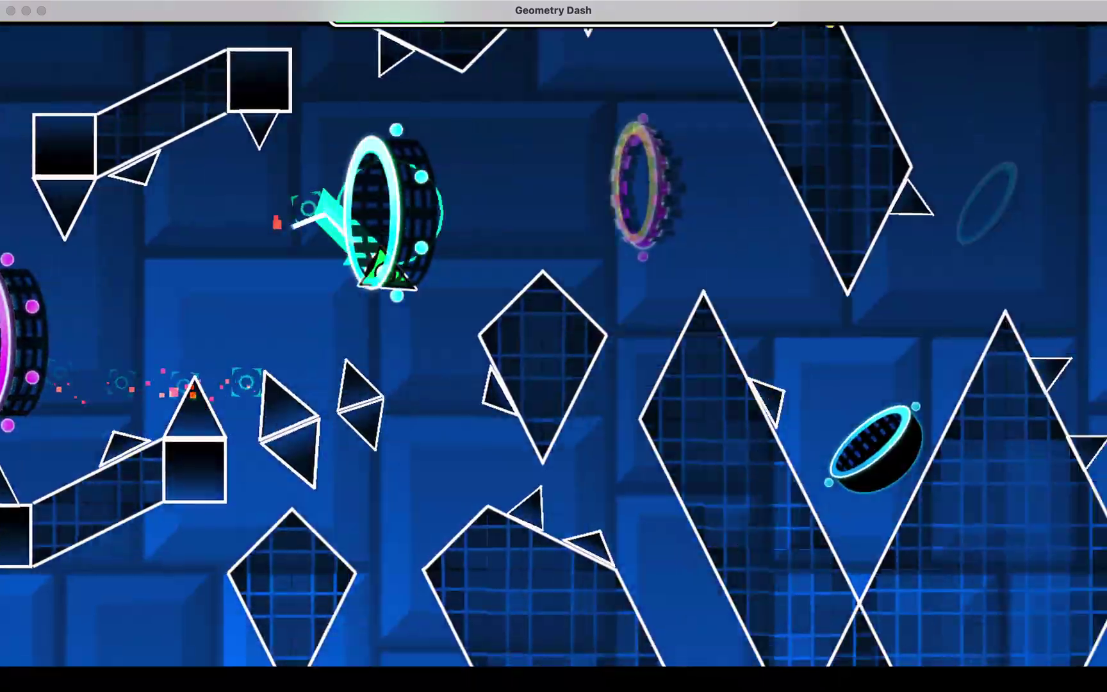
key("space")
key("space")
key("space")
key("space")
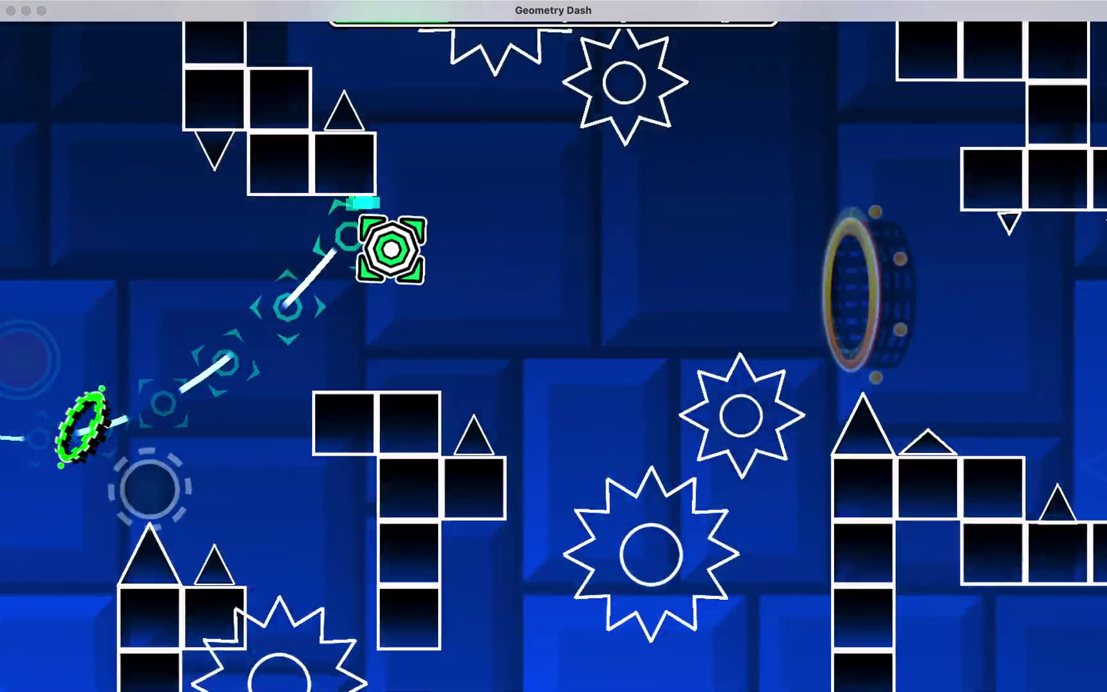
key("space")
key("space")
key("space")
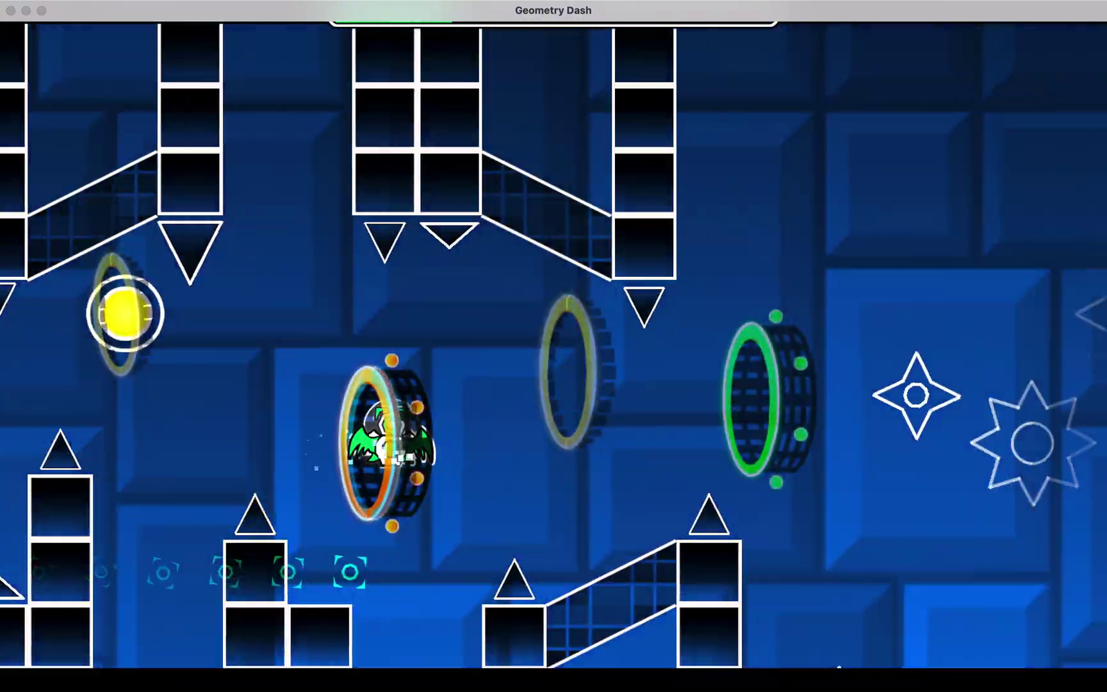